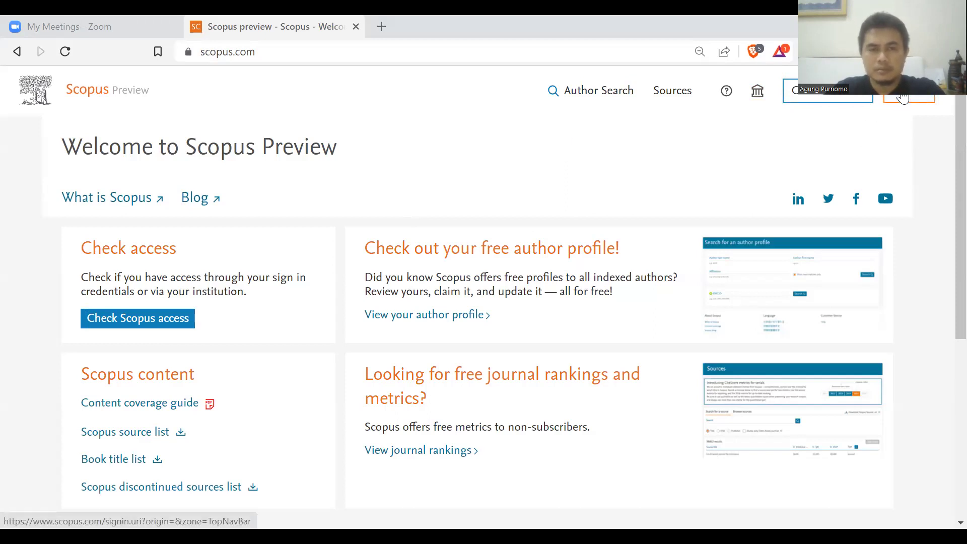
# Choose sign-in via your institution and enter the institutional email address.
pyautogui.click(903, 98)
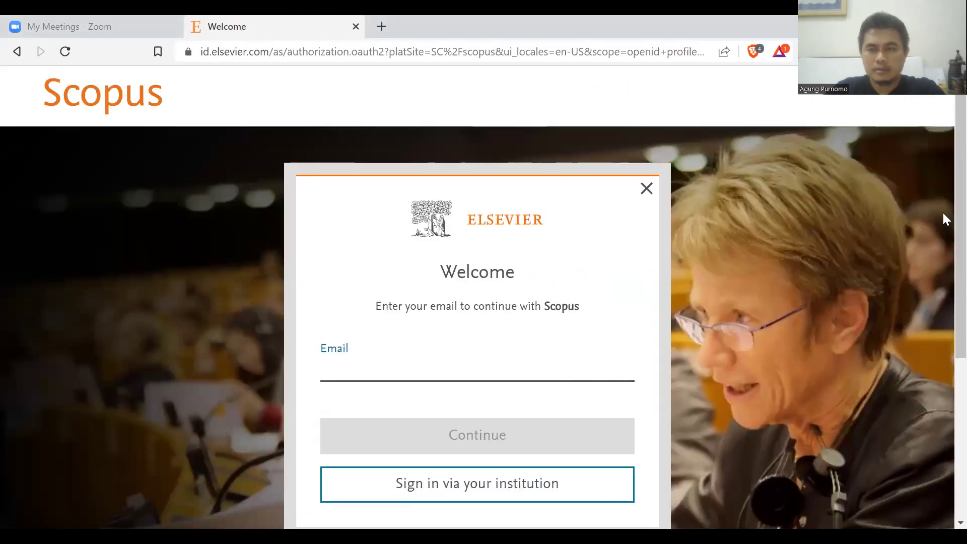
pyautogui.scroll(-2, 943, 196)
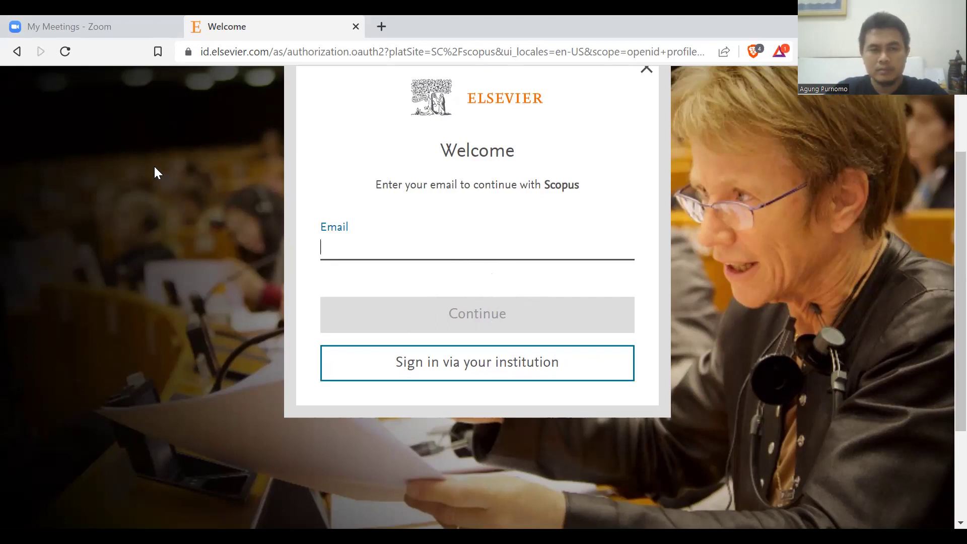
pyautogui.click(469, 370)
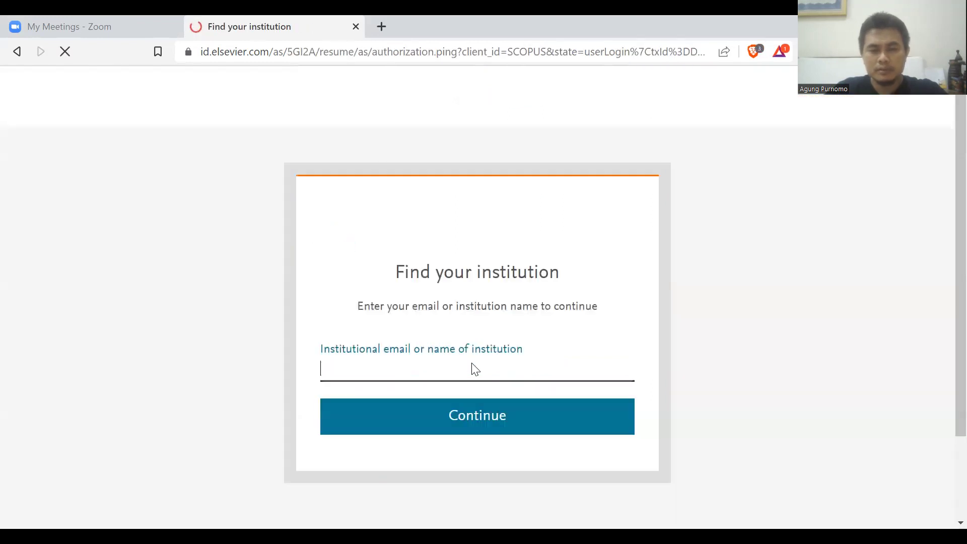
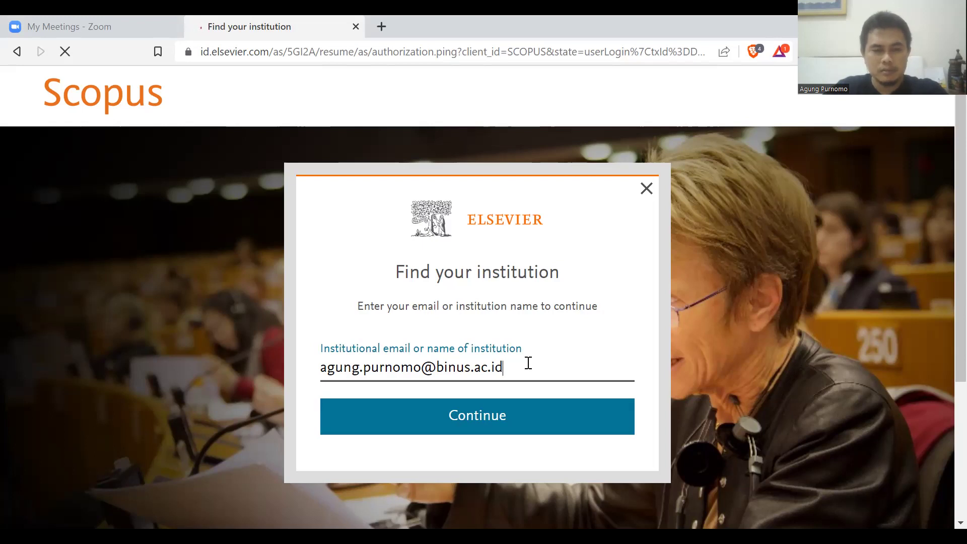
pyautogui.click(498, 422)
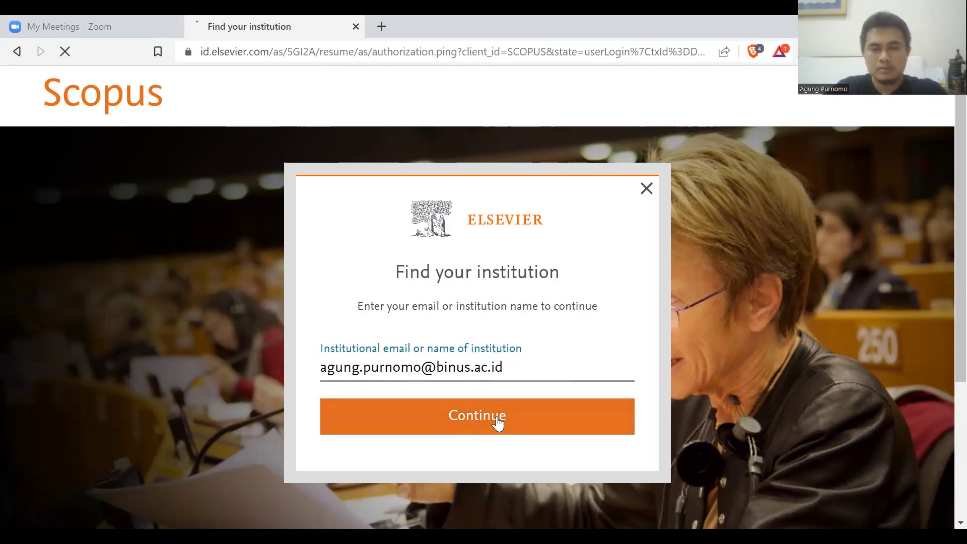
# Fill in the saved account password and complete the Scopus sign-in.
pyautogui.scroll(-1, 589, 372)
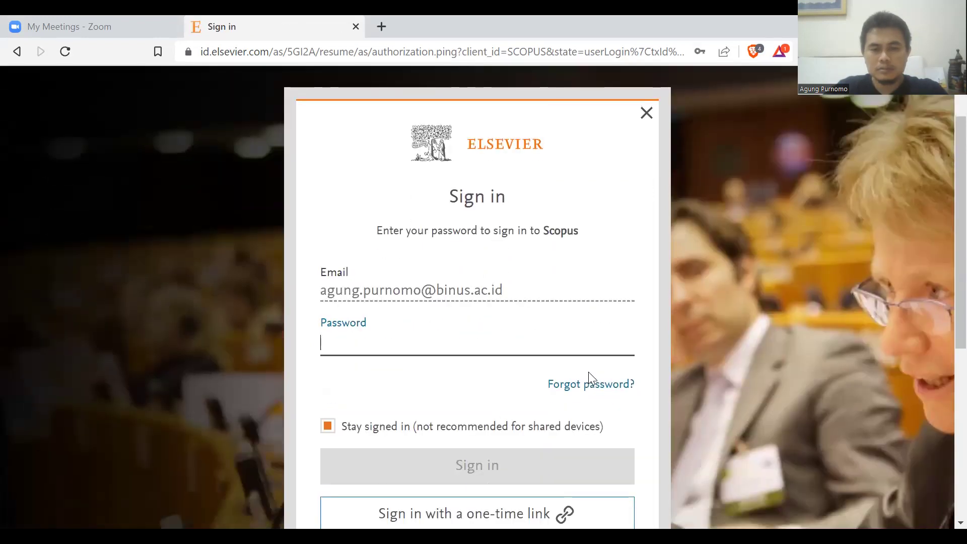
pyautogui.click(475, 346)
pyautogui.click(476, 385)
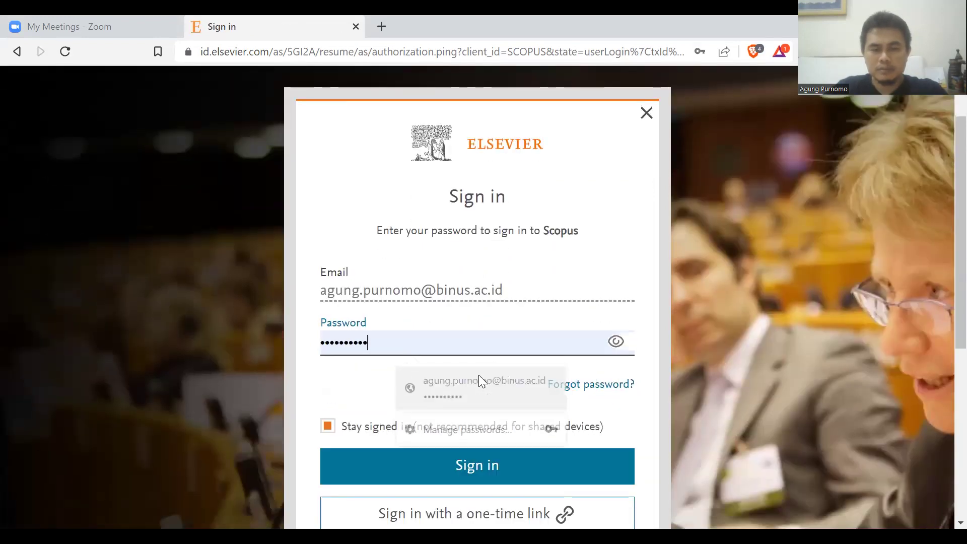
pyautogui.scroll(-1, 502, 331)
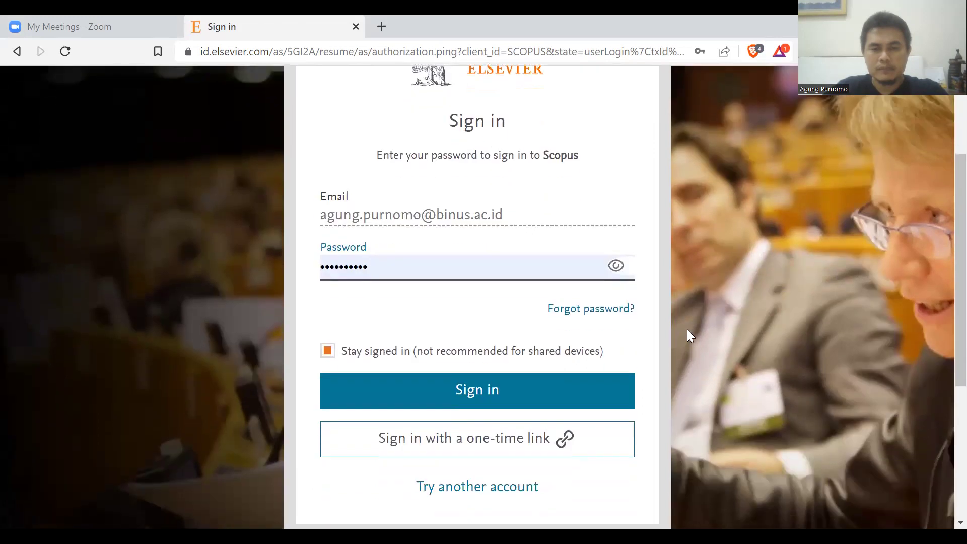
pyautogui.click(532, 391)
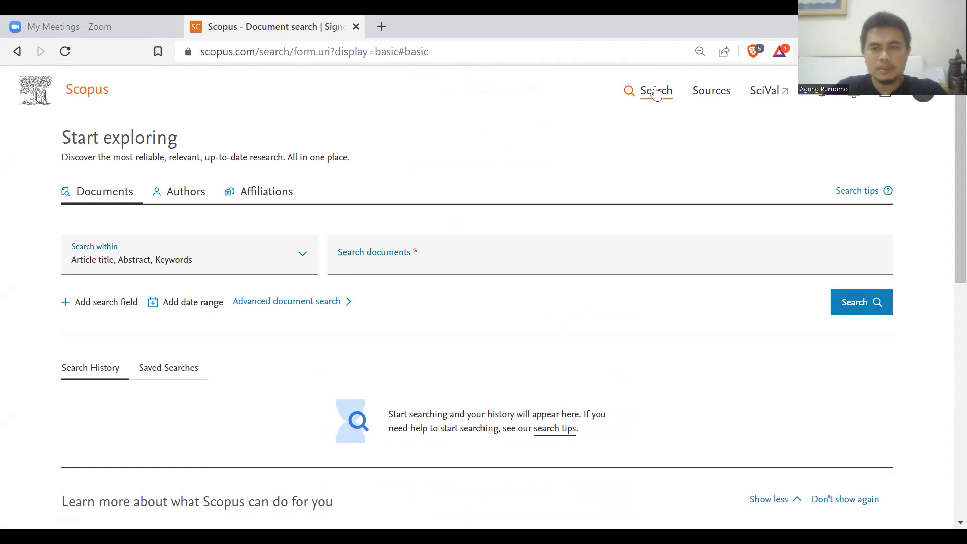
# Look through the Authors, Affiliations and Sources options, ending on the author search form.
pyautogui.click(178, 199)
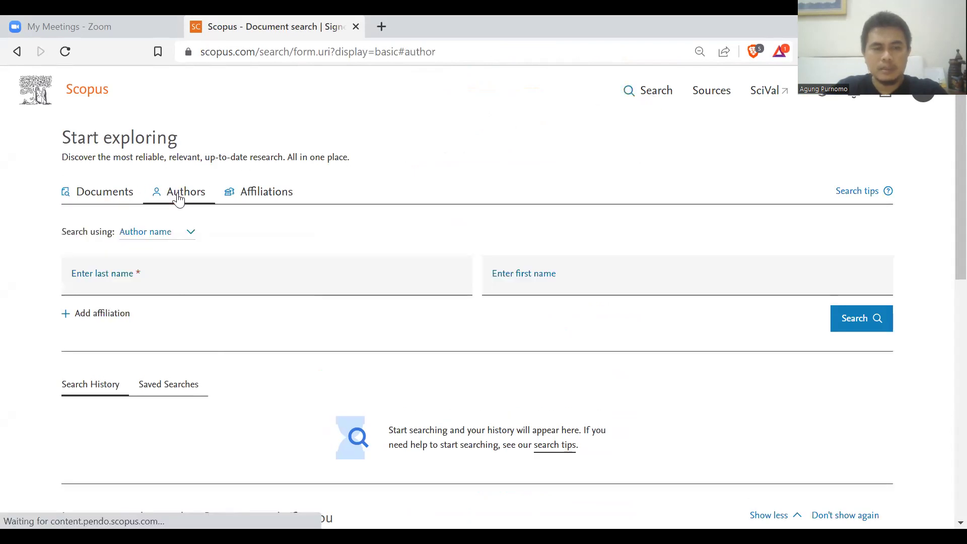
pyautogui.click(246, 196)
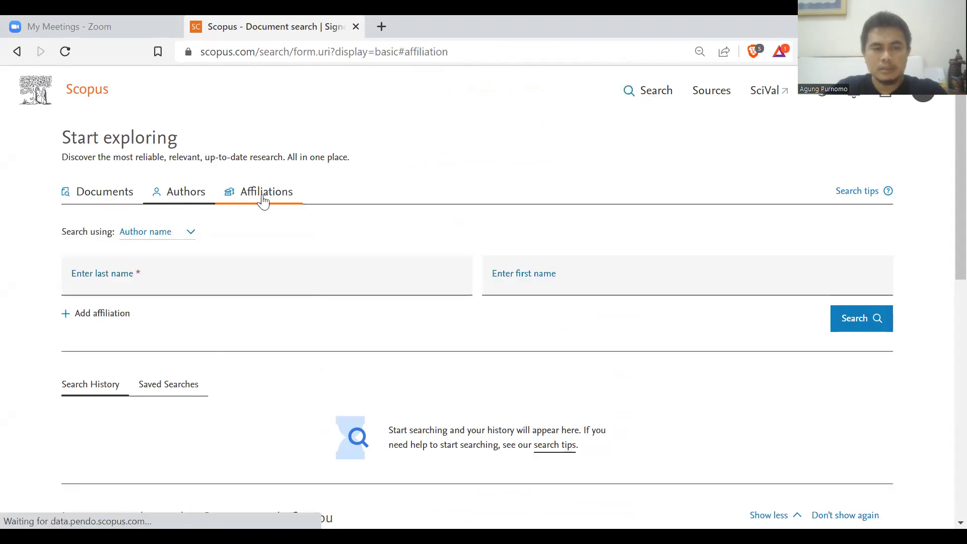
pyautogui.click(708, 95)
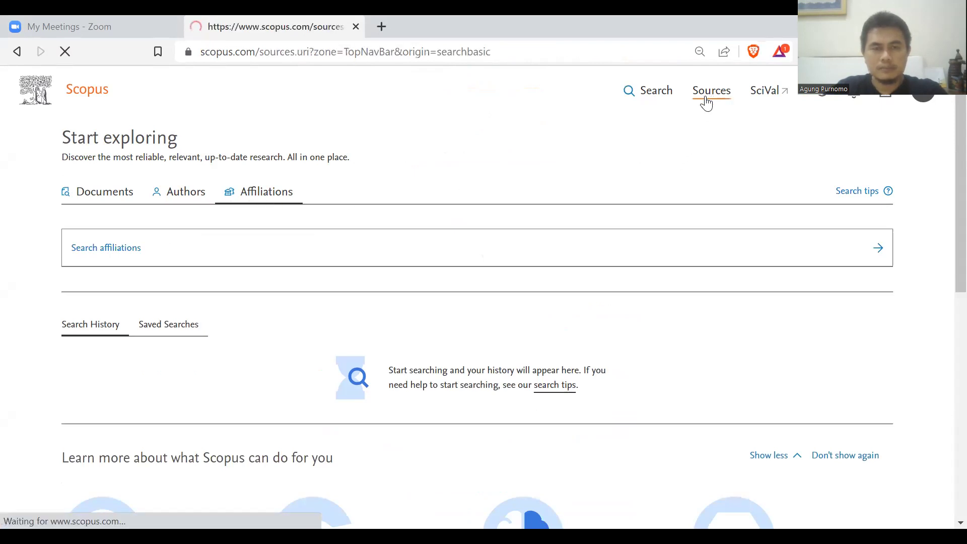
pyautogui.click(666, 98)
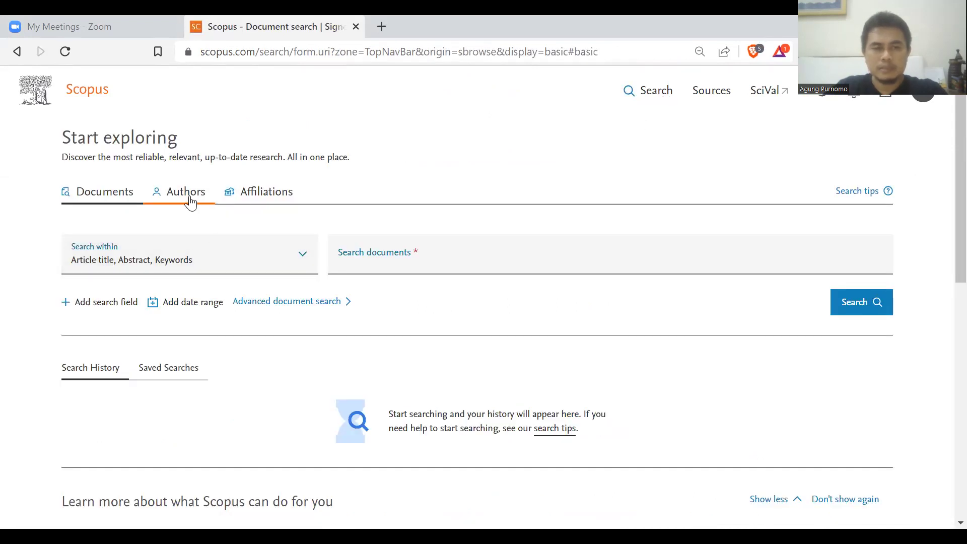
pyautogui.click(190, 202)
# Enter the author's first name and the suggested last name, then search.
pyautogui.click(533, 280)
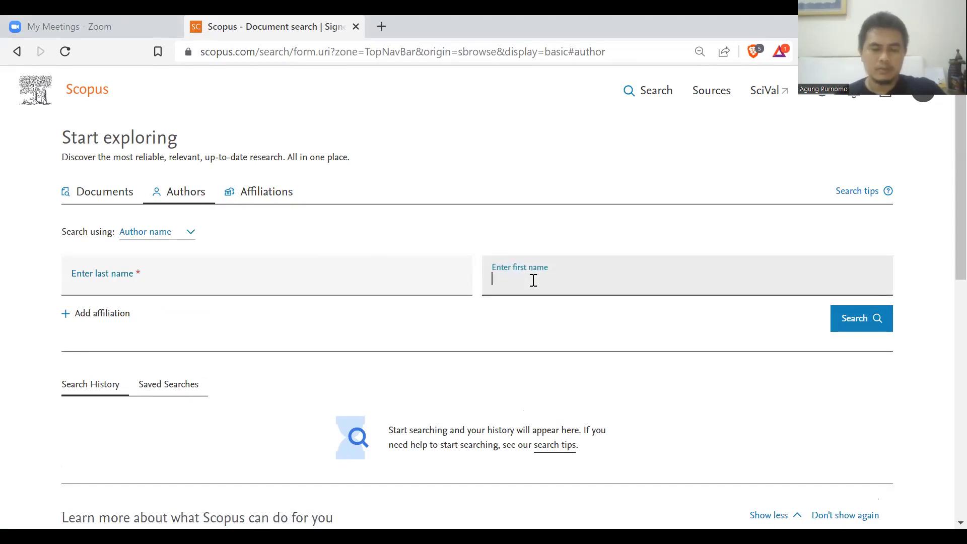
pyautogui.write('autho')
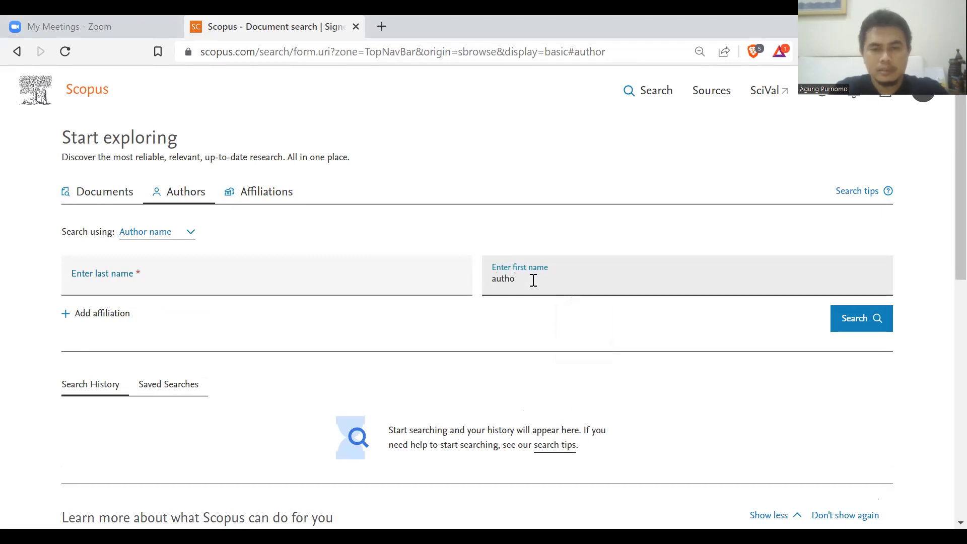
pyautogui.press('BackSpace')
pyautogui.press('BackSpace')
pyautogui.write('gung')
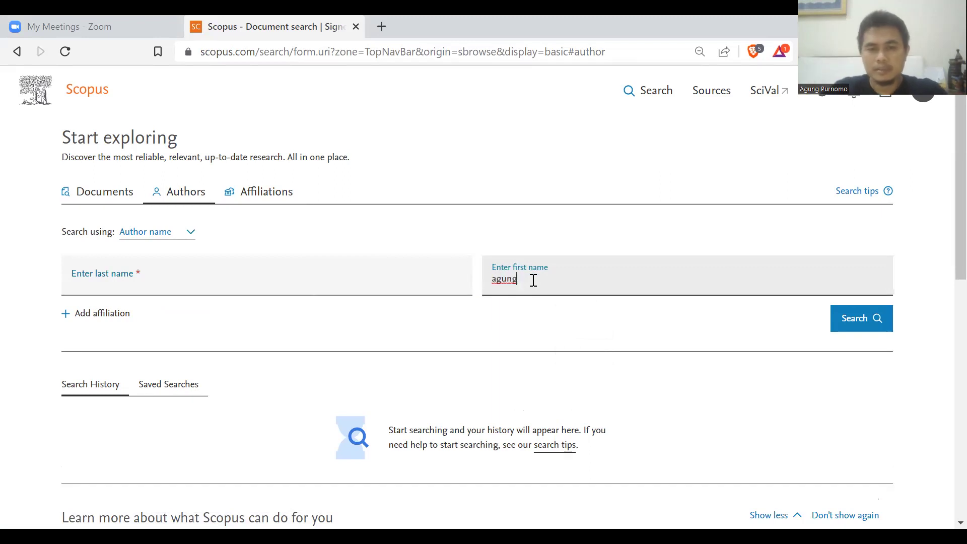
pyautogui.click(221, 283)
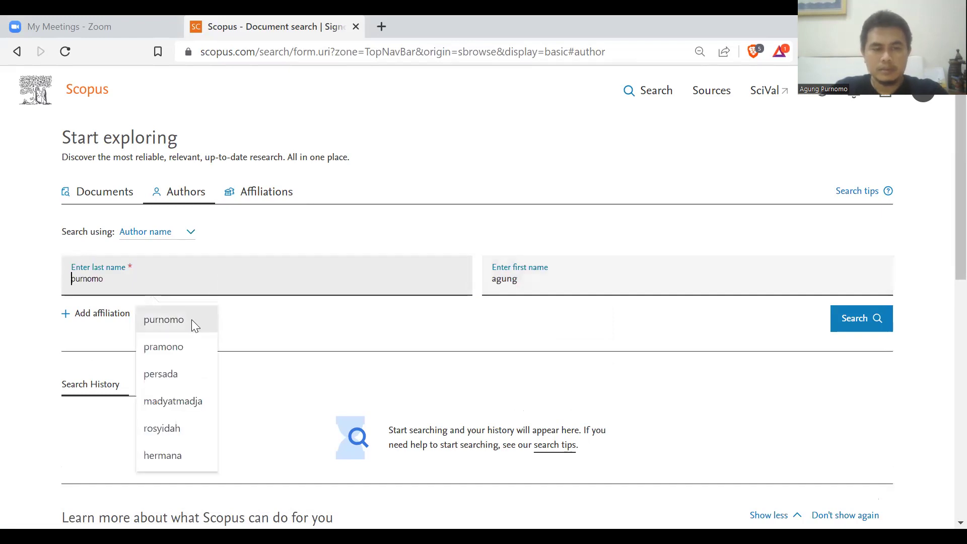
pyautogui.click(191, 319)
pyautogui.click(857, 323)
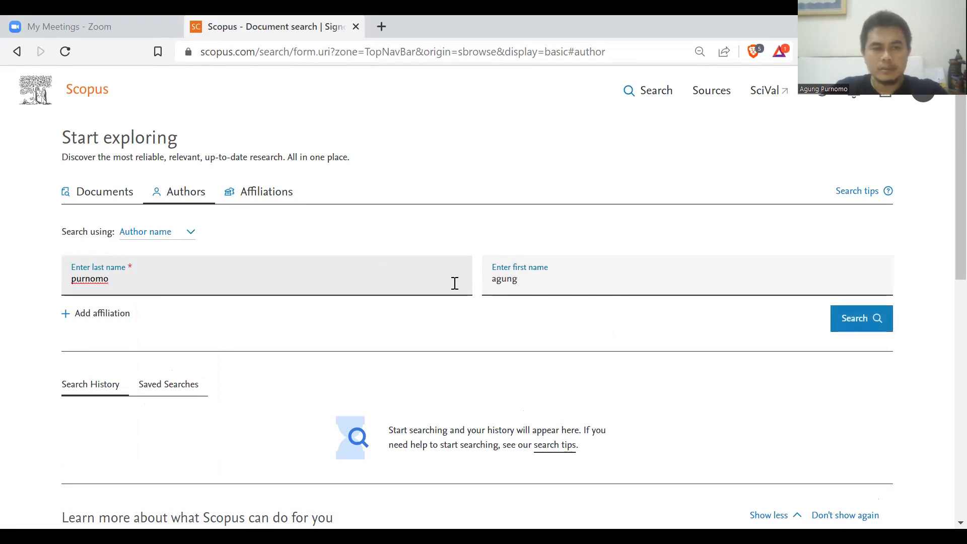
# Show the matching authors and open the top author's profile.
pyautogui.click(841, 319)
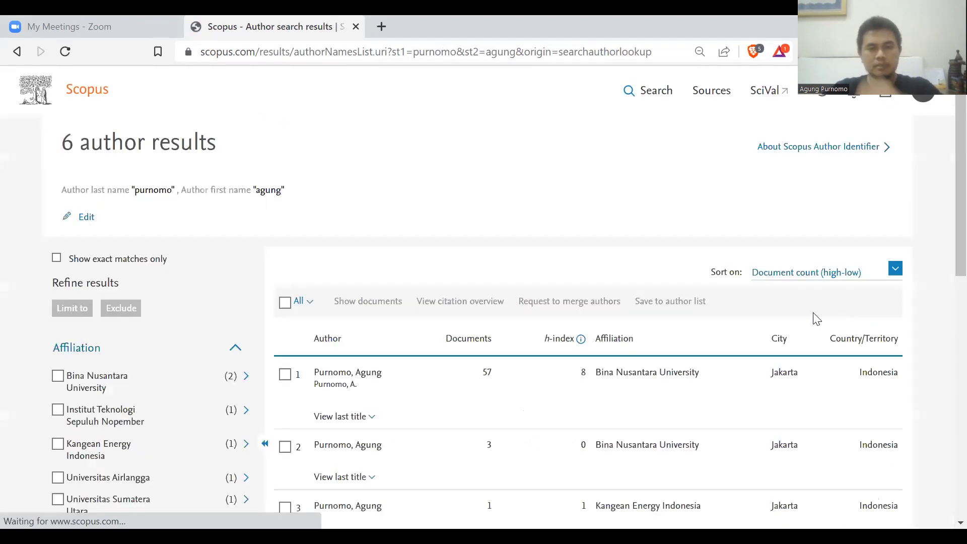
pyautogui.click(379, 377)
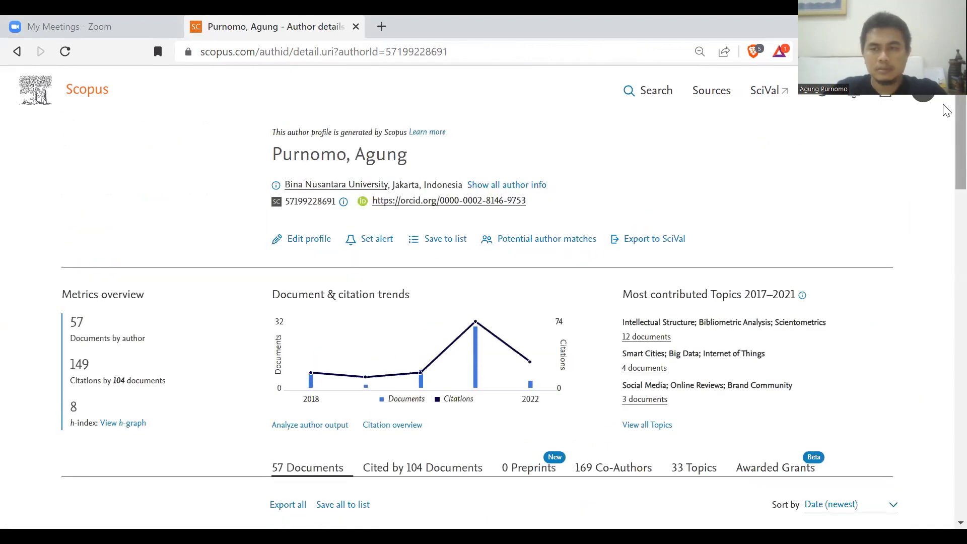
pyautogui.scroll(-1, 941, 109)
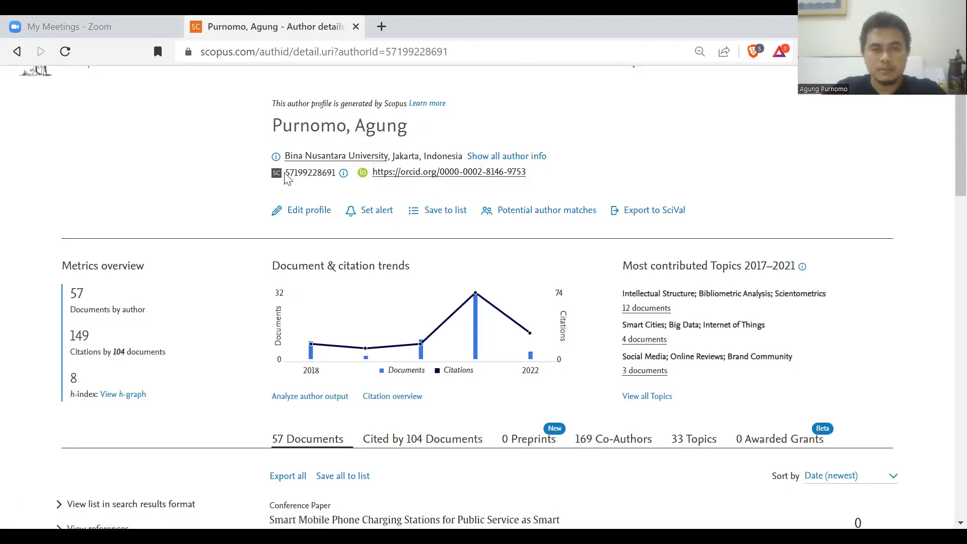
# Select the Scopus author ID, then scroll through the 57 documents to the pagination.
pyautogui.moveTo(287, 173); pyautogui.dragTo(334, 171)
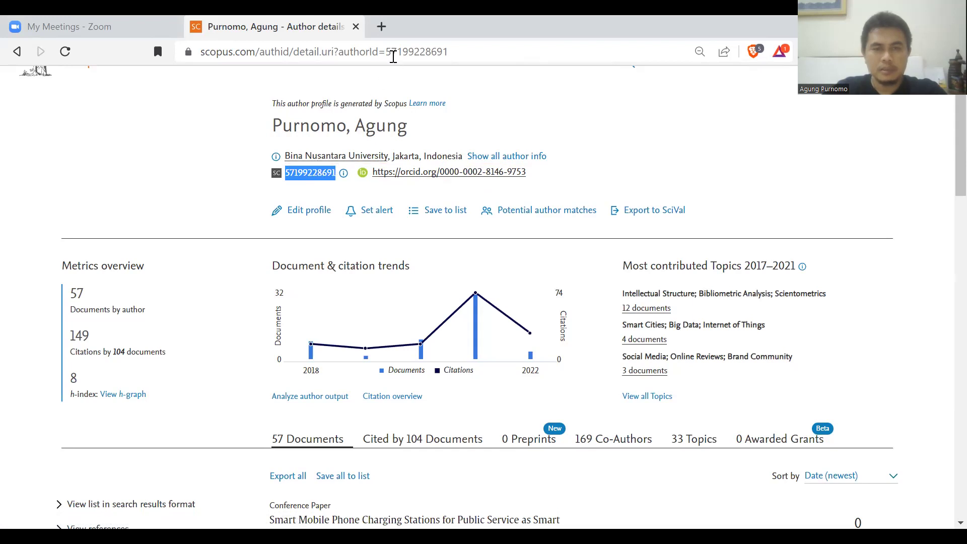
pyautogui.moveTo(387, 51); pyautogui.dragTo(452, 51)
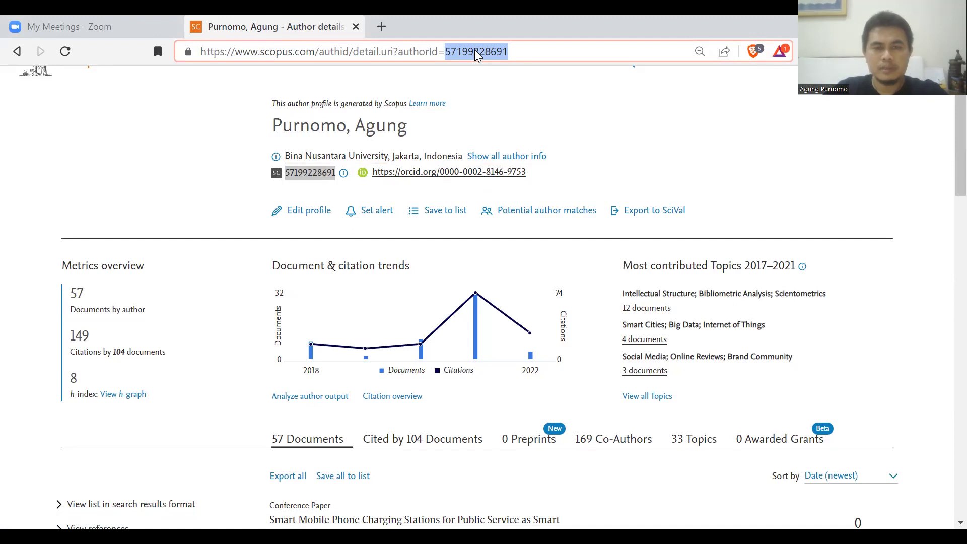
pyautogui.click(322, 170)
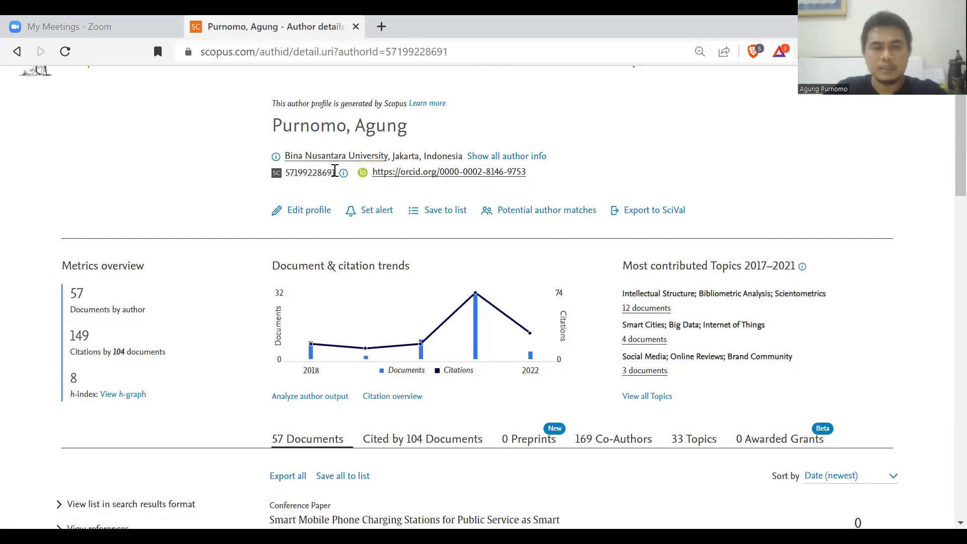
pyautogui.moveTo(334, 171); pyautogui.dragTo(289, 171)
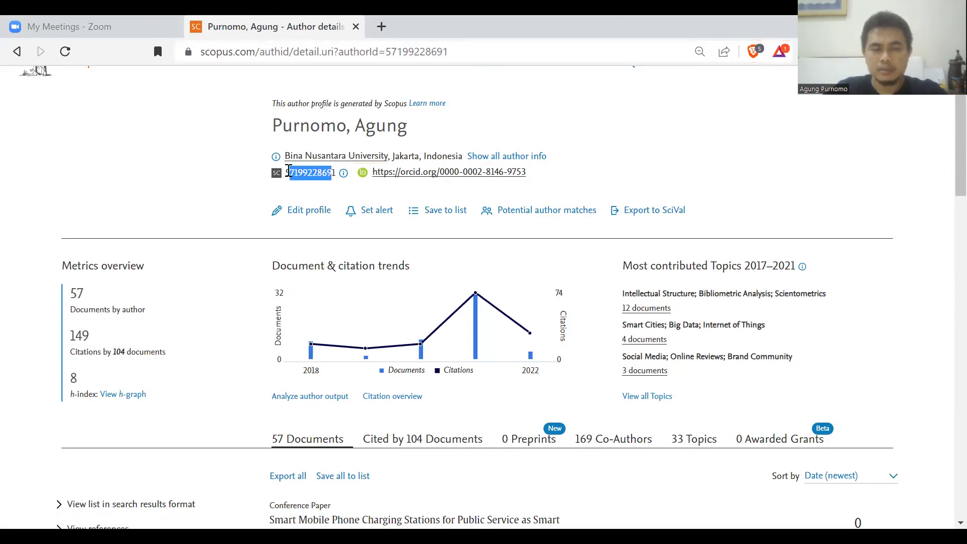
pyautogui.scroll(-1, 946, 176)
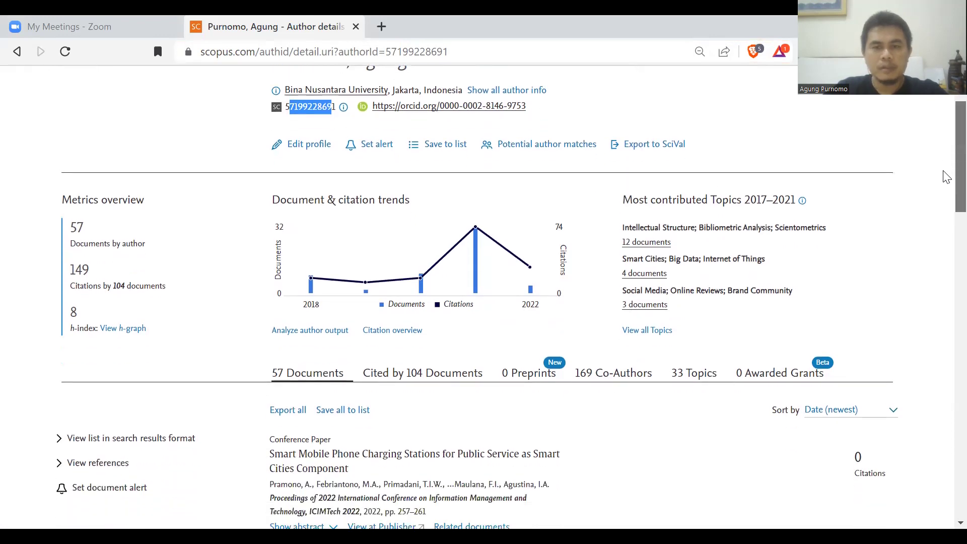
pyautogui.scroll(-1, 946, 186)
pyautogui.scroll(-2, 946, 197)
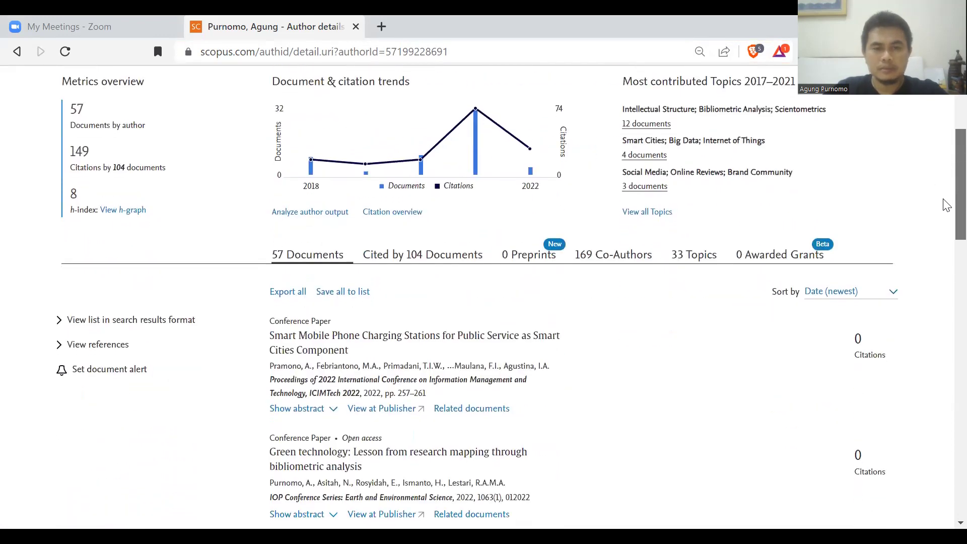
pyautogui.scroll(-15, 946, 242)
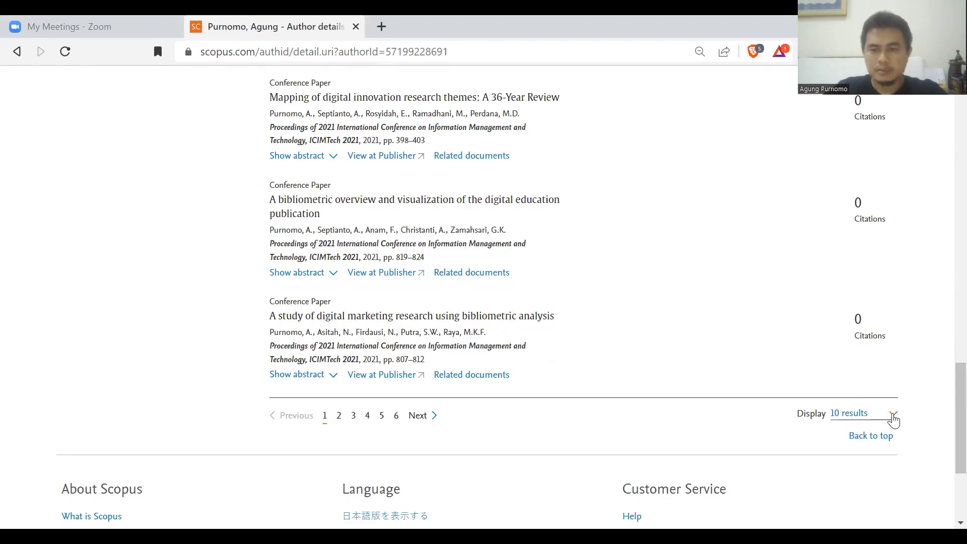
# Show the author's documents 100 per page.
pyautogui.click(894, 419)
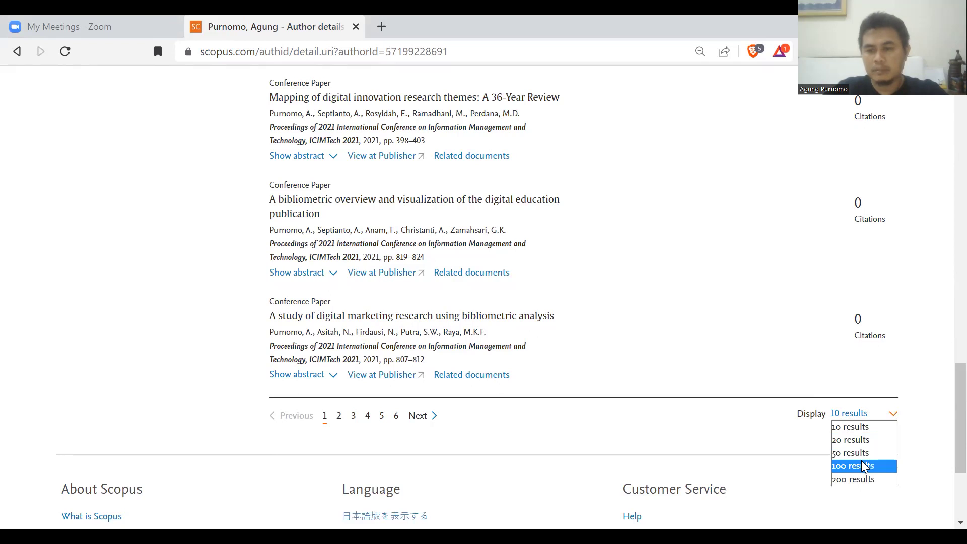
pyautogui.click(864, 466)
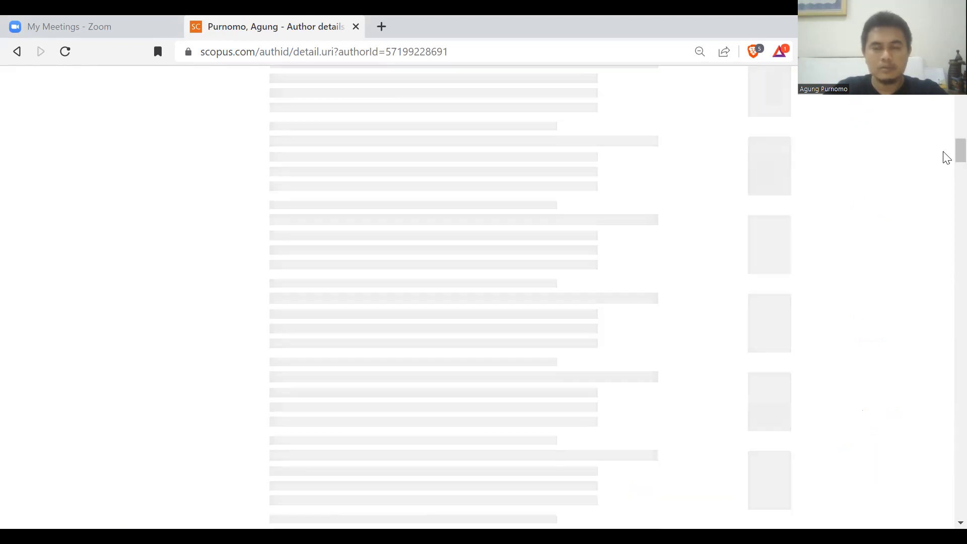
pyautogui.moveTo(944, 151); pyautogui.dragTo(943, 92)
pyautogui.scroll(-2, 947, 103)
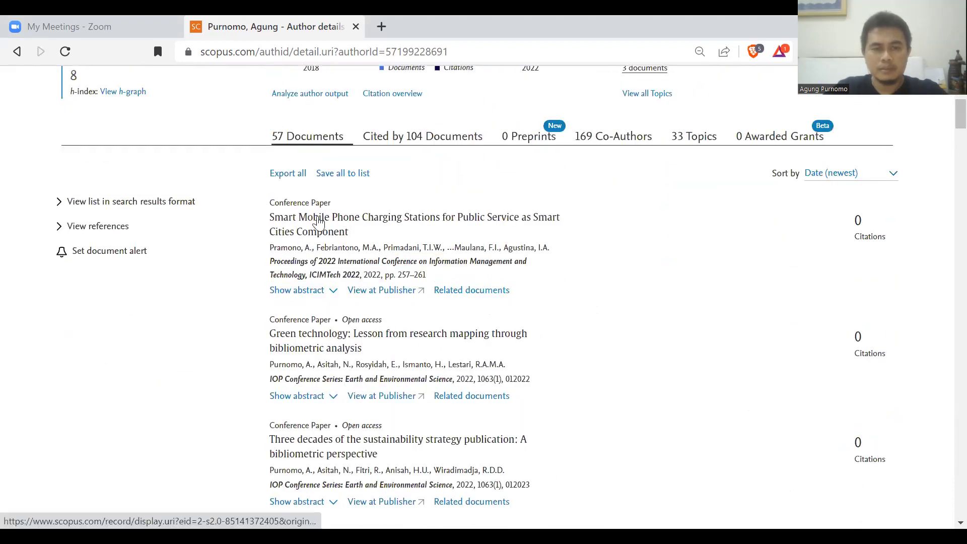
# Open the first paper's details in a new tab, view it, and close it.
pyautogui.middleClick(320, 221)
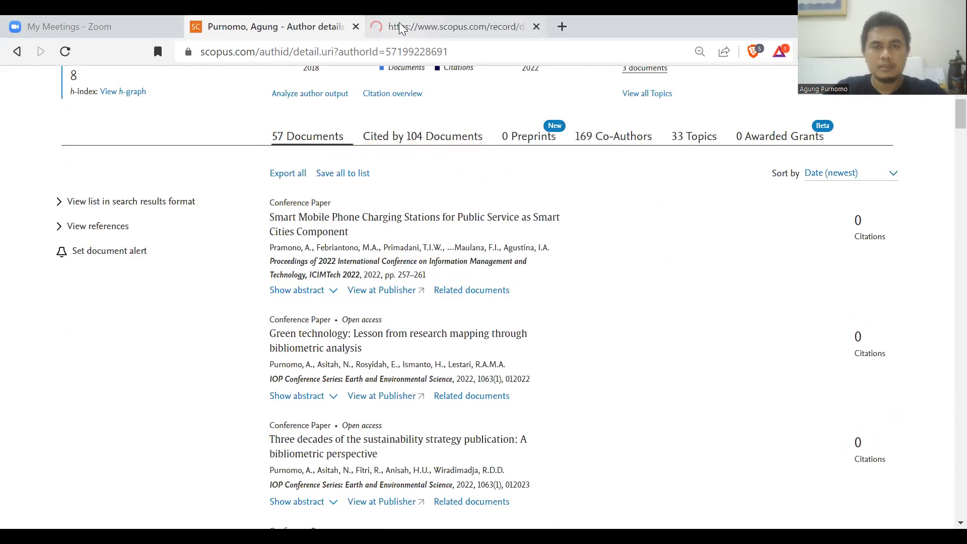
pyautogui.click(400, 27)
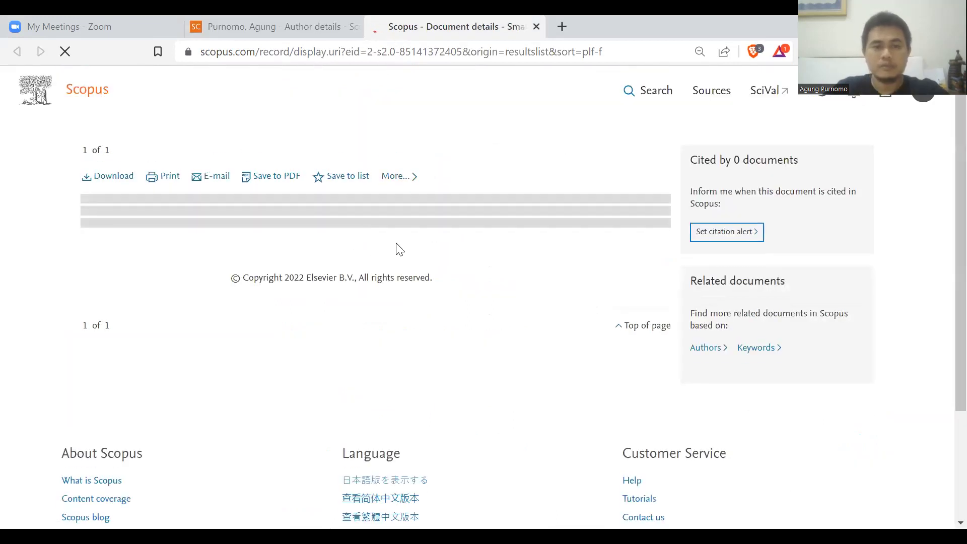
pyautogui.click(537, 26)
pyautogui.scroll(5, 948, 111)
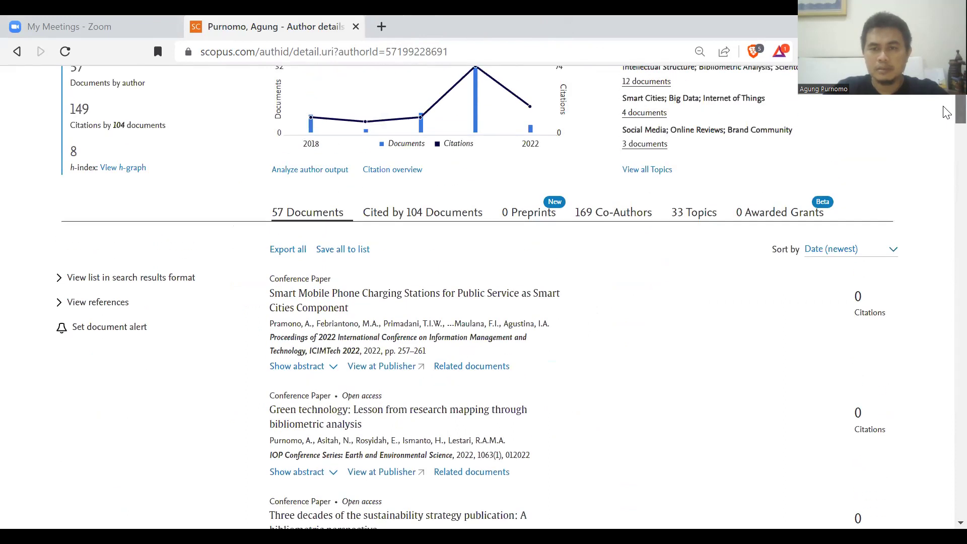
pyautogui.scroll(-1, 947, 108)
pyautogui.scroll(1, 650, 221)
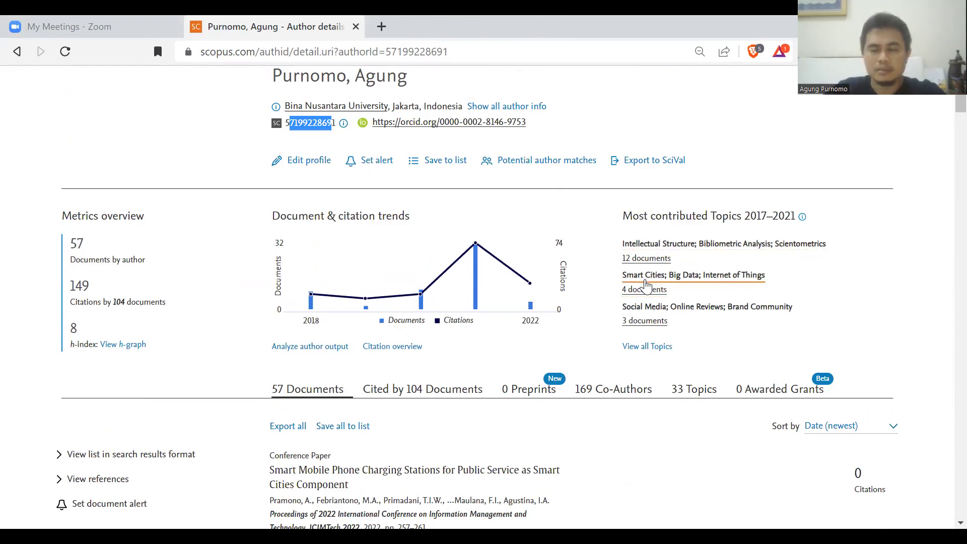
pyautogui.scroll(-2, 947, 105)
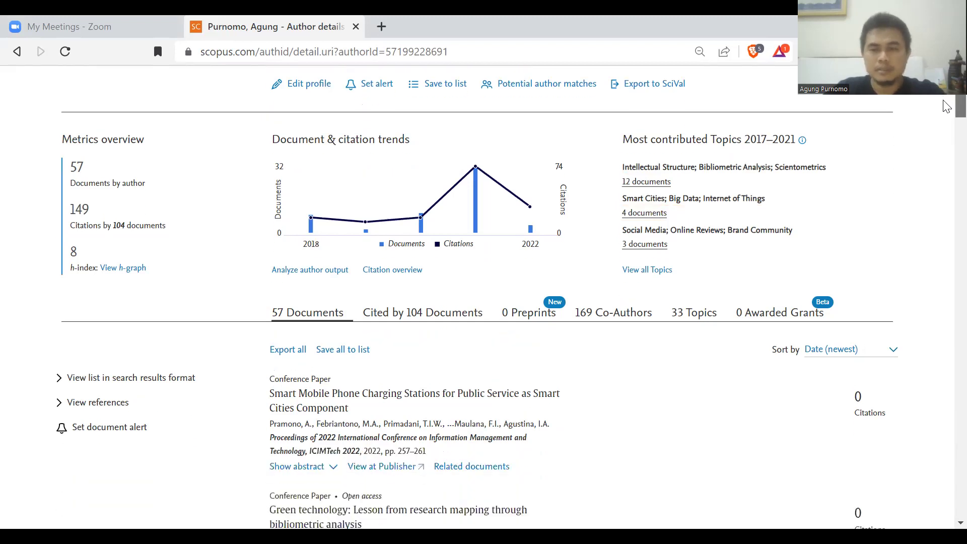
pyautogui.scroll(-1, 946, 105)
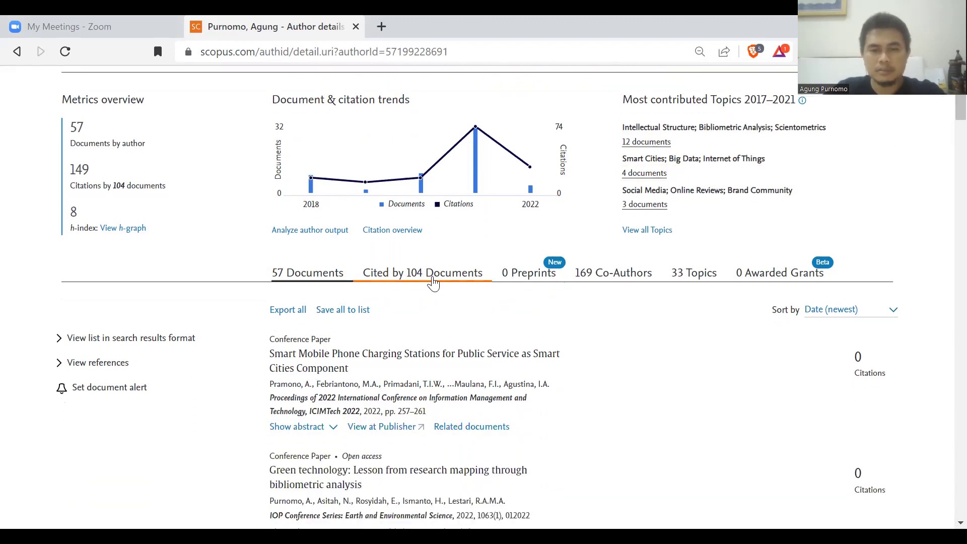
# View the citing documents and the 169 co-authors list, then return to document search.
pyautogui.click(432, 274)
pyautogui.click(623, 276)
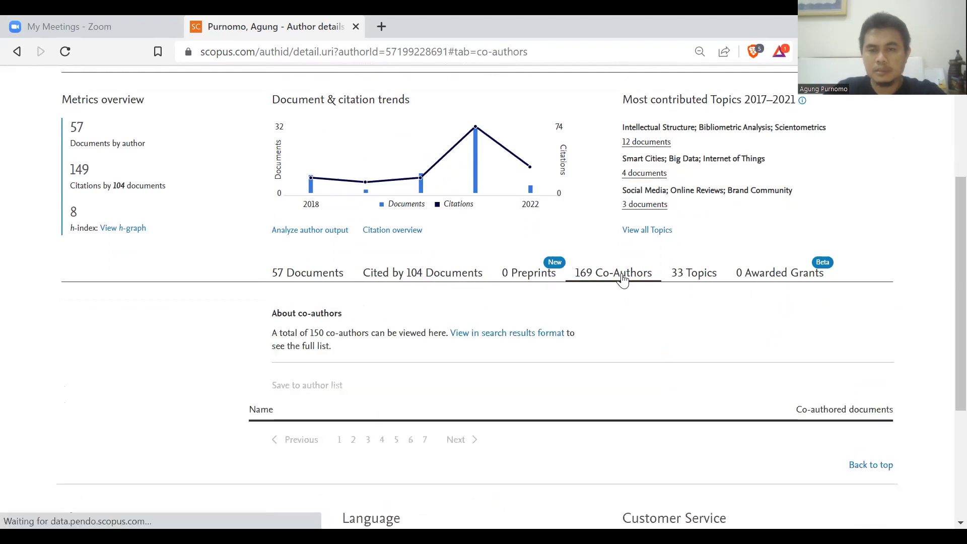
pyautogui.scroll(-3, 944, 197)
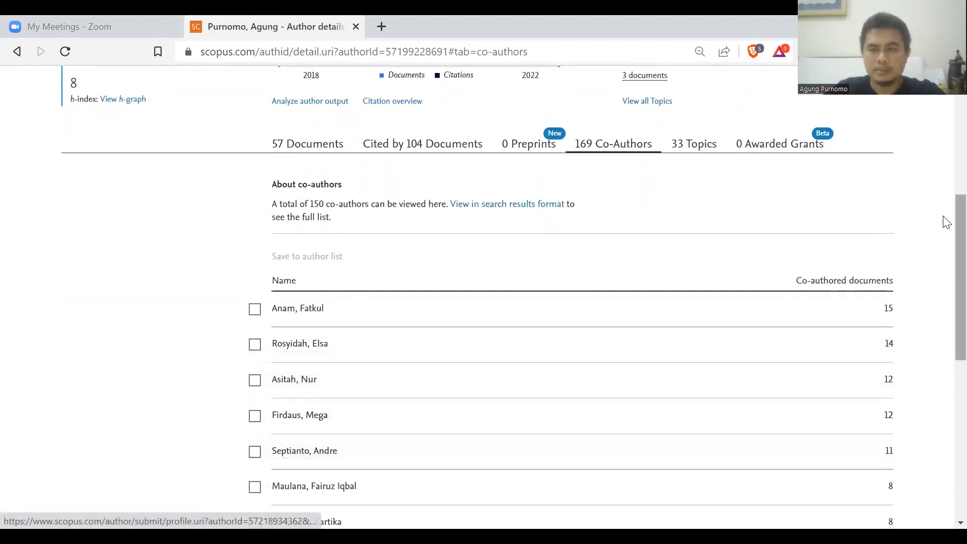
pyautogui.scroll(7, 945, 222)
pyautogui.scroll(1, 946, 106)
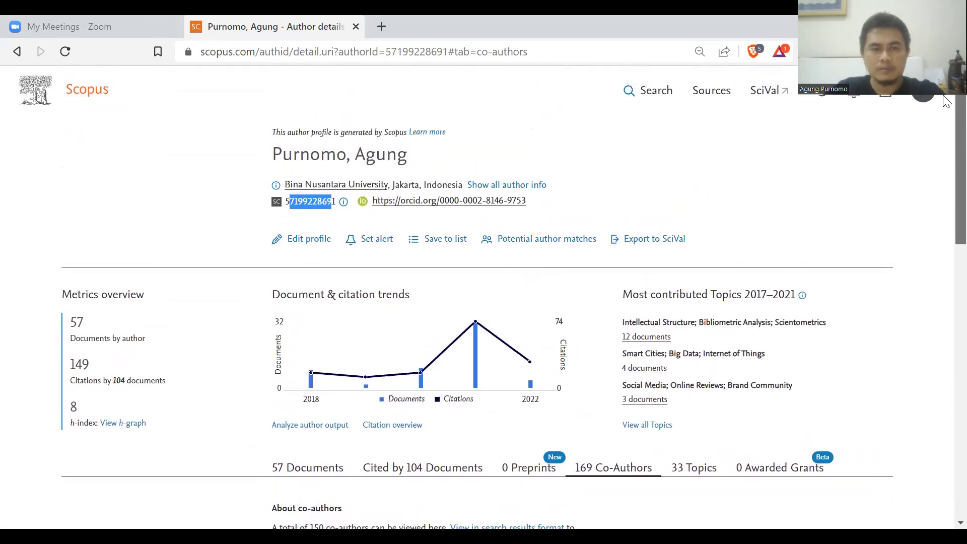
pyautogui.scroll(-3, 945, 117)
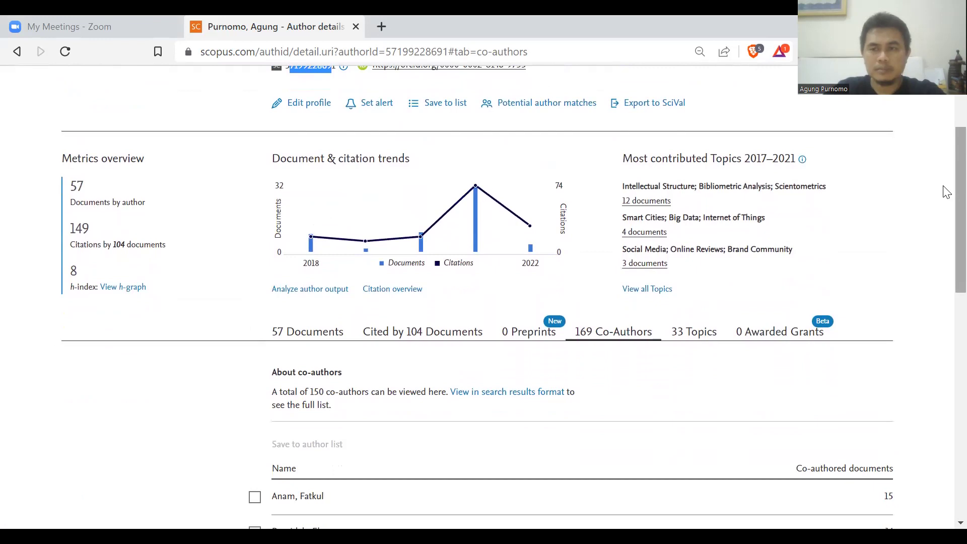
pyautogui.scroll(3, 945, 188)
pyautogui.click(652, 99)
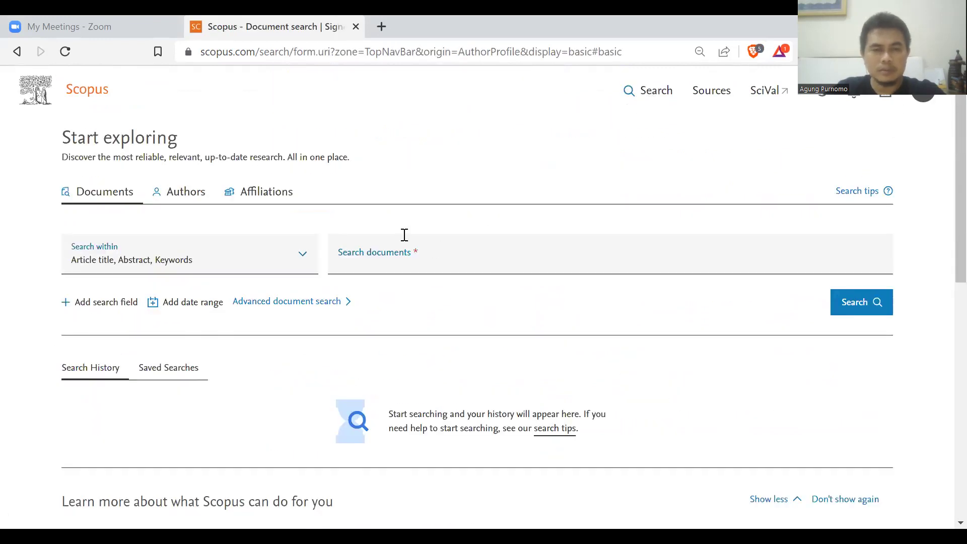
# Look up Bina Nusantara University's affiliation profile (7,401 documents) and go back.
pyautogui.click(276, 204)
pyautogui.click(280, 245)
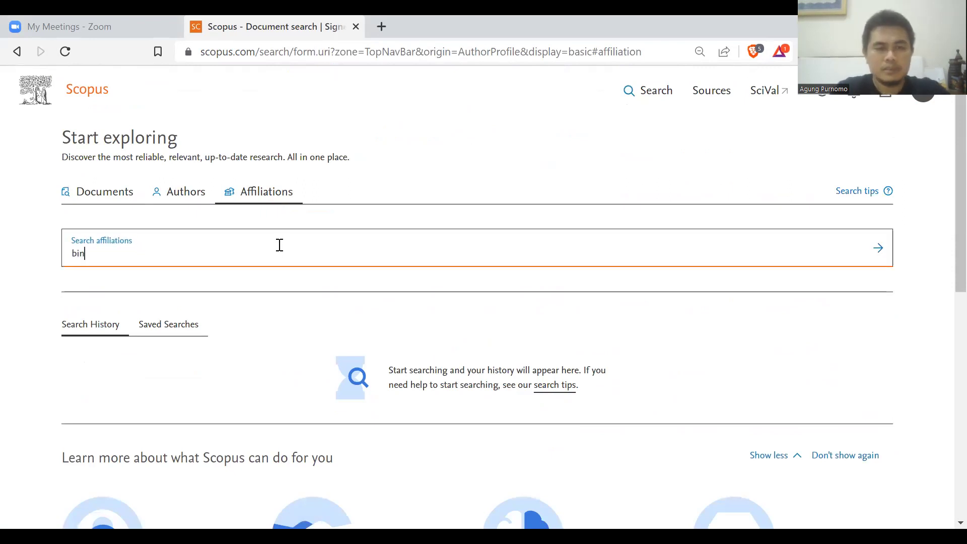
pyautogui.click(277, 280)
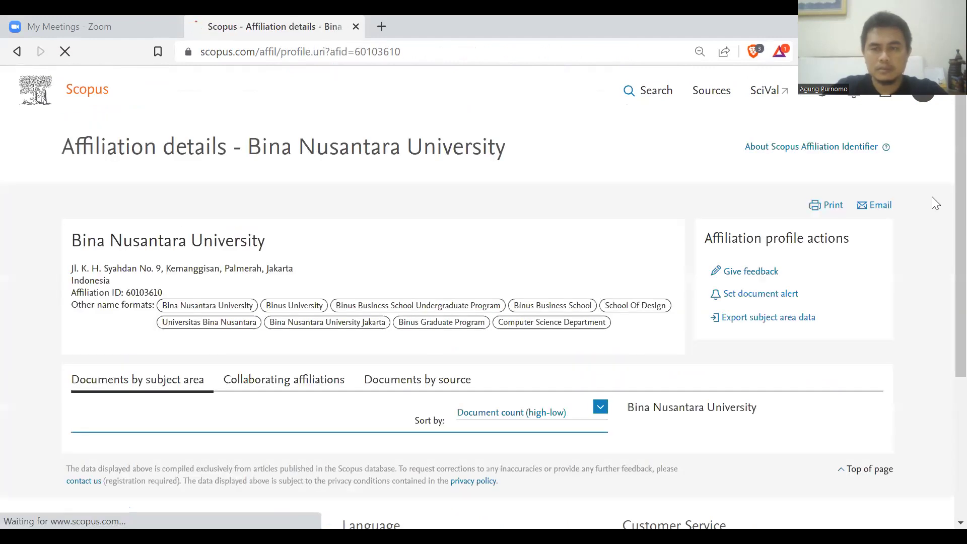
pyautogui.scroll(-3, 946, 201)
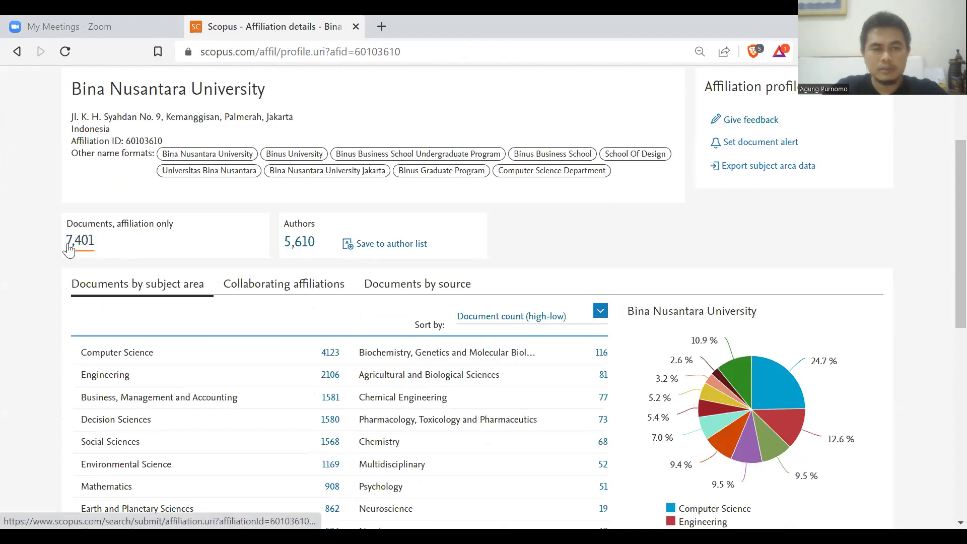
pyautogui.moveTo(942, 222); pyautogui.dragTo(944, 151)
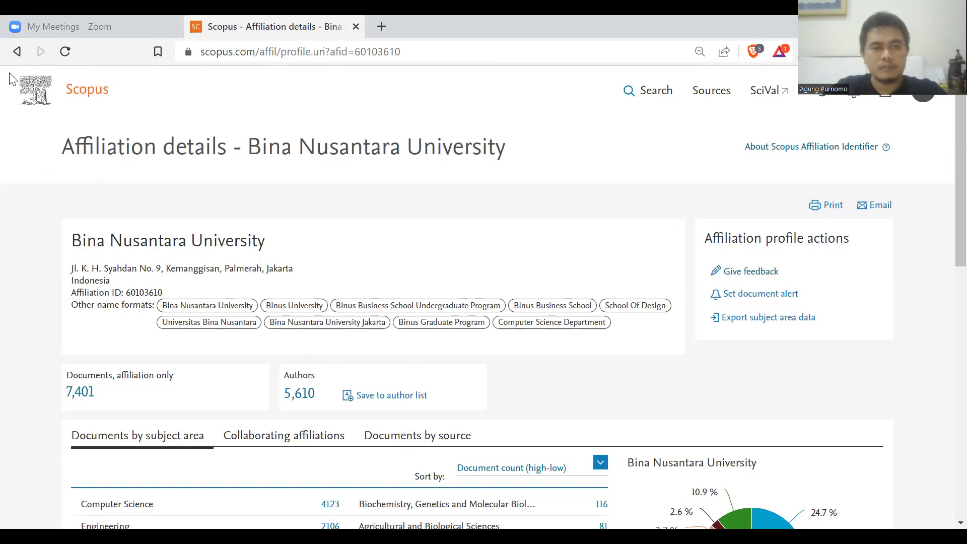
pyautogui.click(14, 52)
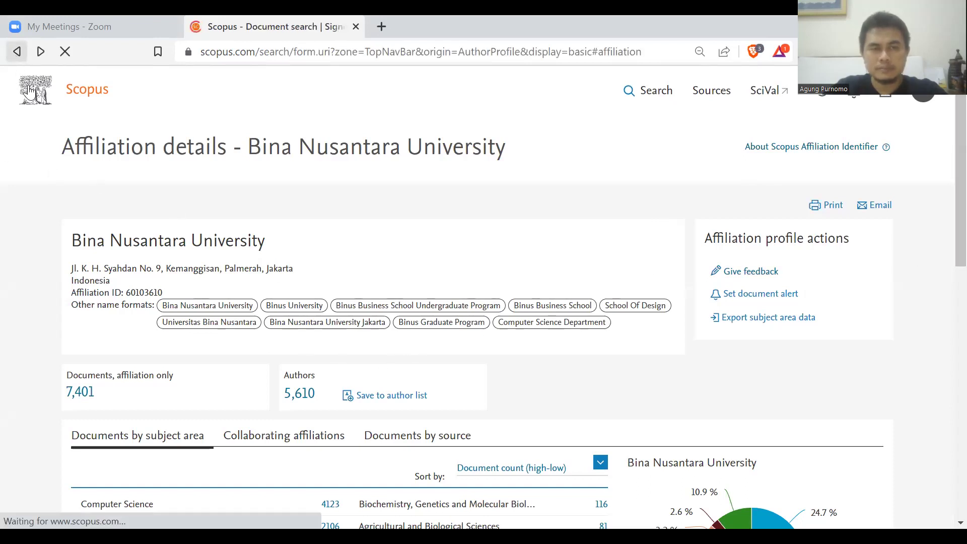
pyautogui.moveTo(958, 199); pyautogui.dragTo(958, 220)
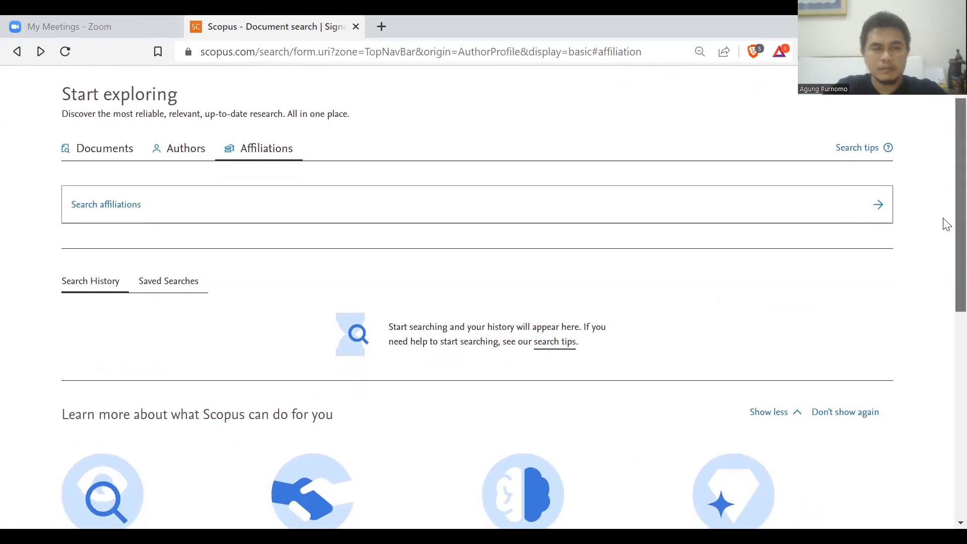
# Add the missing quotation mark so the search reads "business model", and resubmit.
pyautogui.click(122, 151)
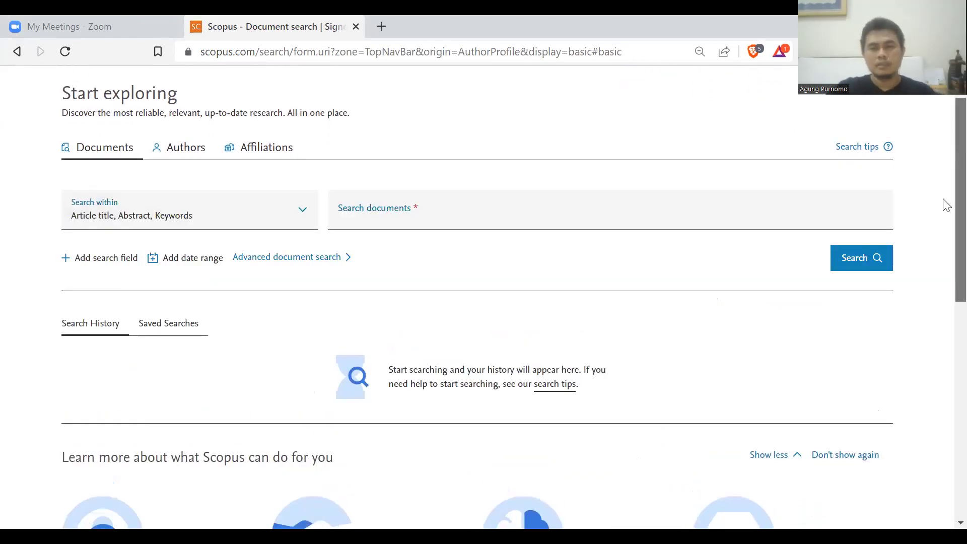
pyautogui.scroll(-1, 946, 222)
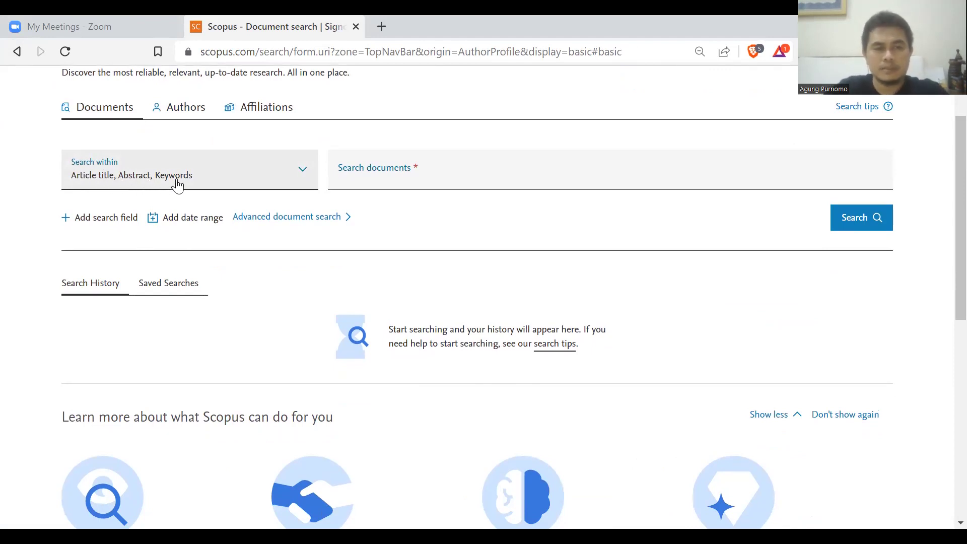
pyautogui.click(430, 180)
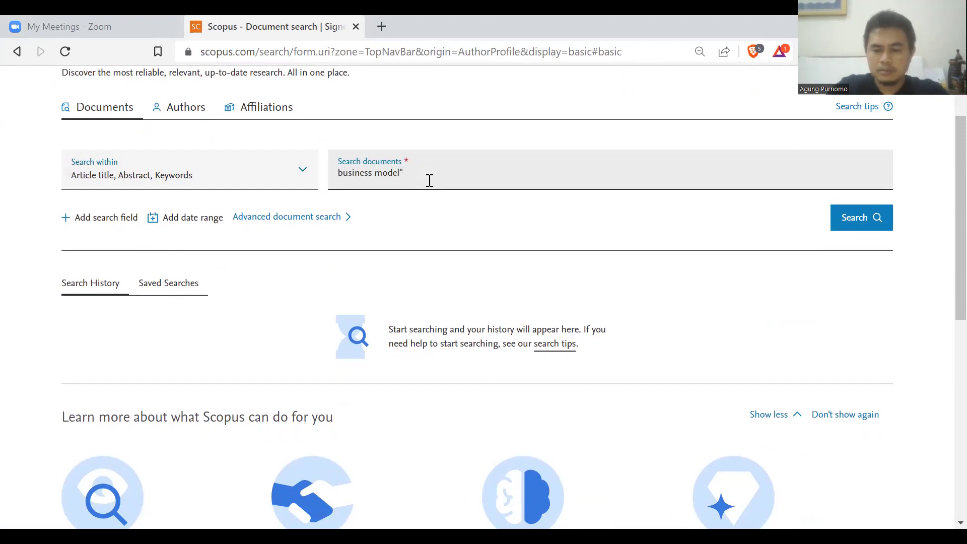
pyautogui.hotkey('ctrl', '+')
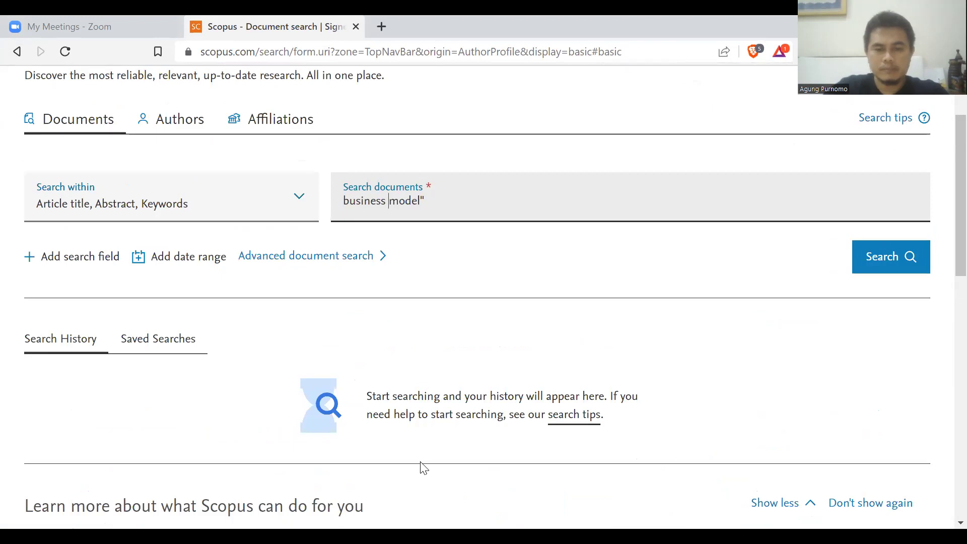
pyautogui.click(126, 218)
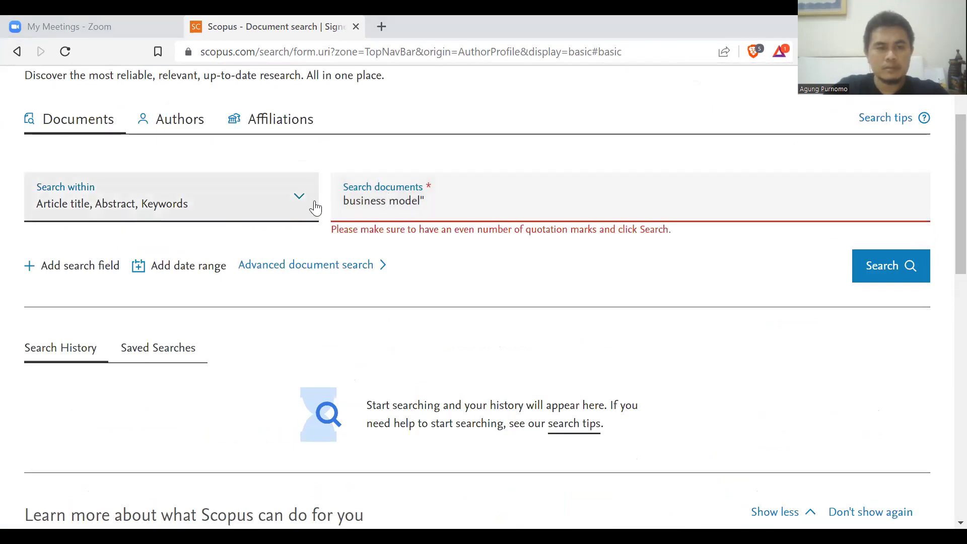
pyautogui.click(344, 204)
pyautogui.write('"')
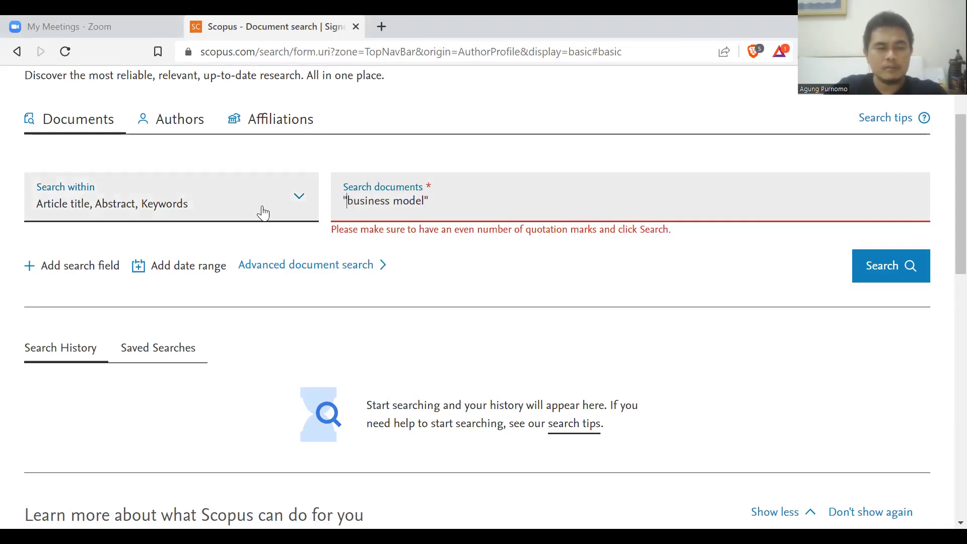
pyautogui.click(888, 265)
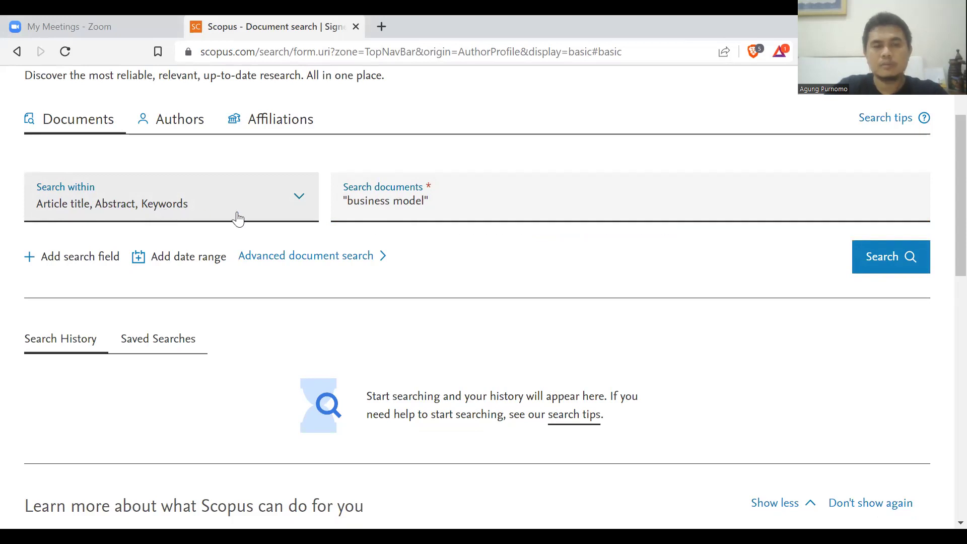
pyautogui.click(304, 205)
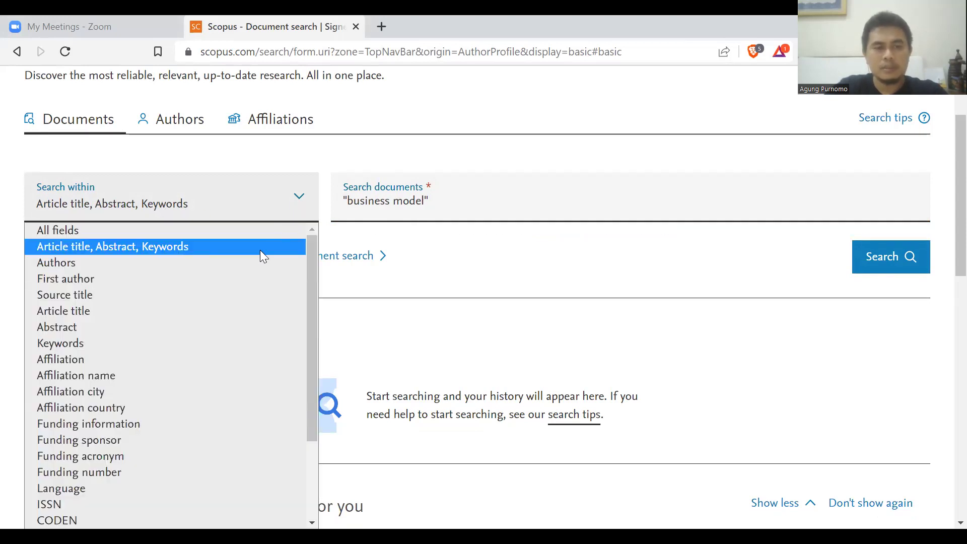
pyautogui.click(194, 297)
pyautogui.click(309, 210)
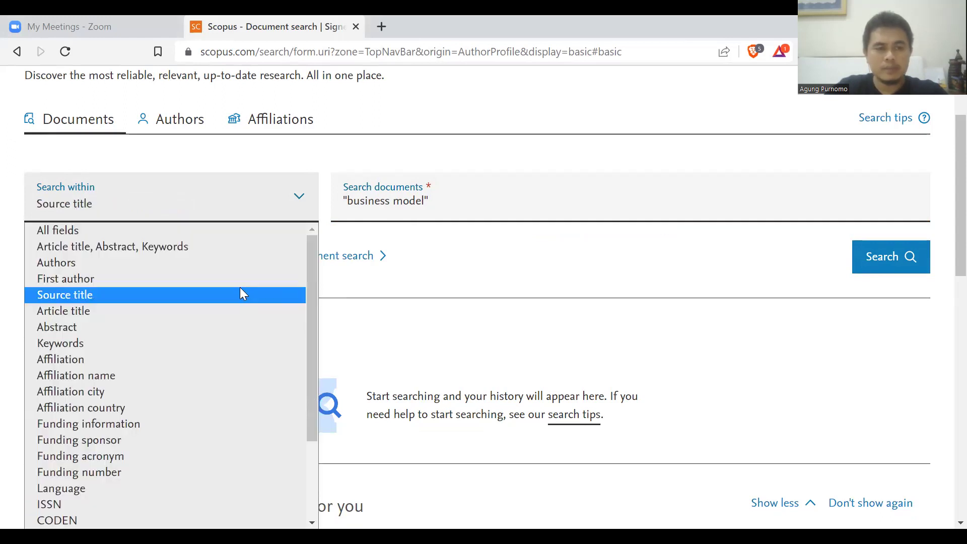
pyautogui.moveTo(309, 261); pyautogui.dragTo(313, 317)
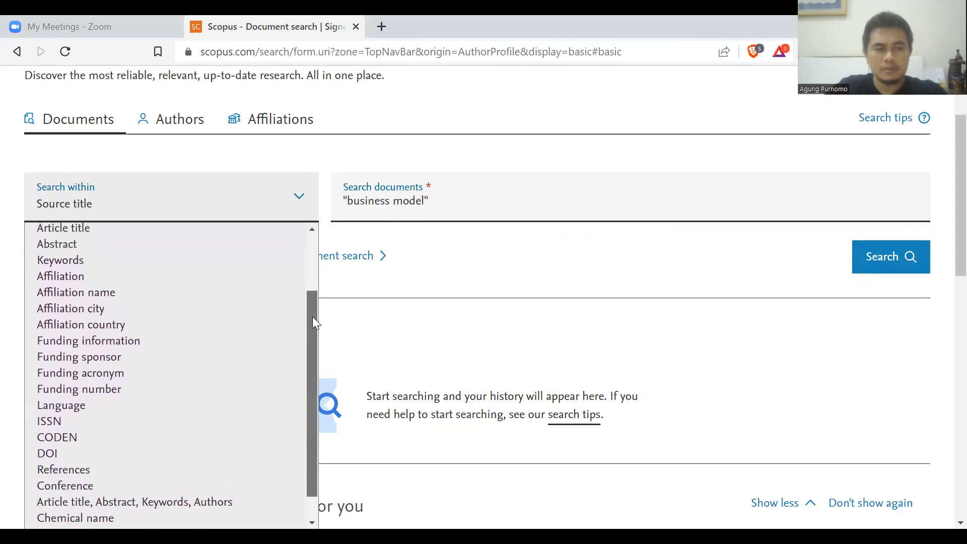
pyautogui.click(116, 202)
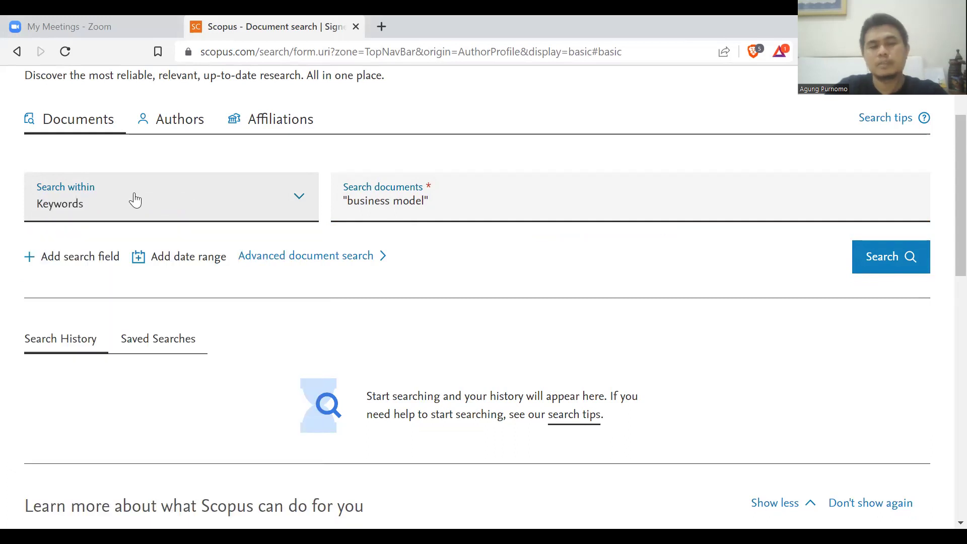
pyautogui.click(299, 204)
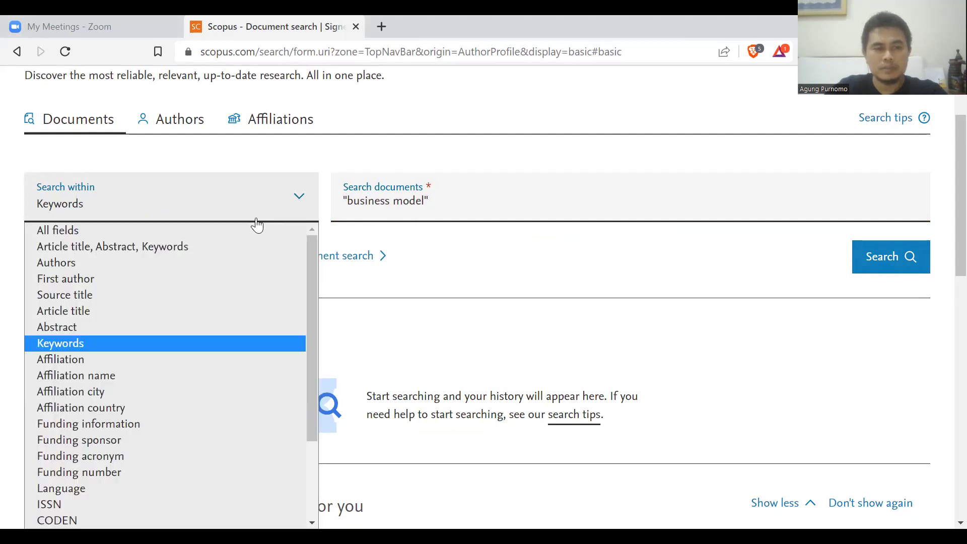
pyautogui.click(235, 249)
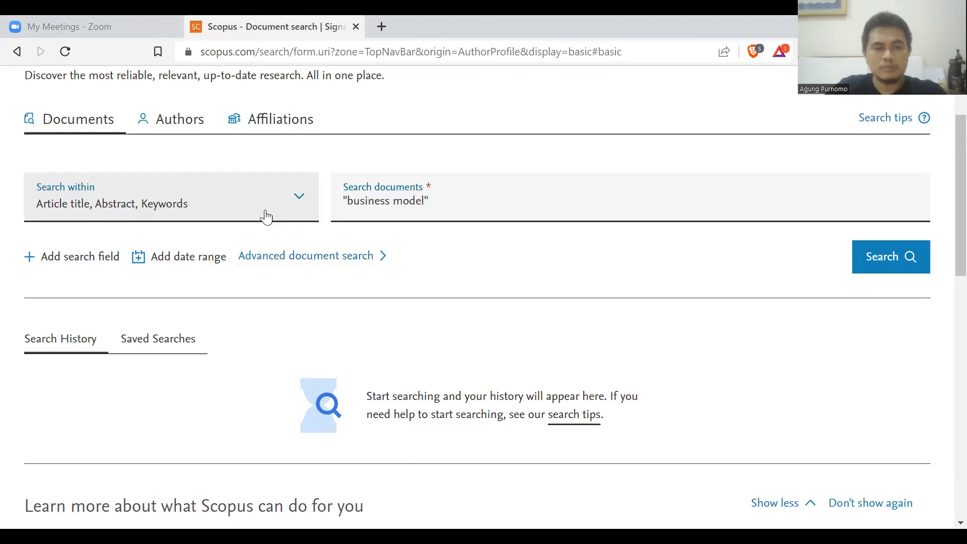
pyautogui.click(267, 196)
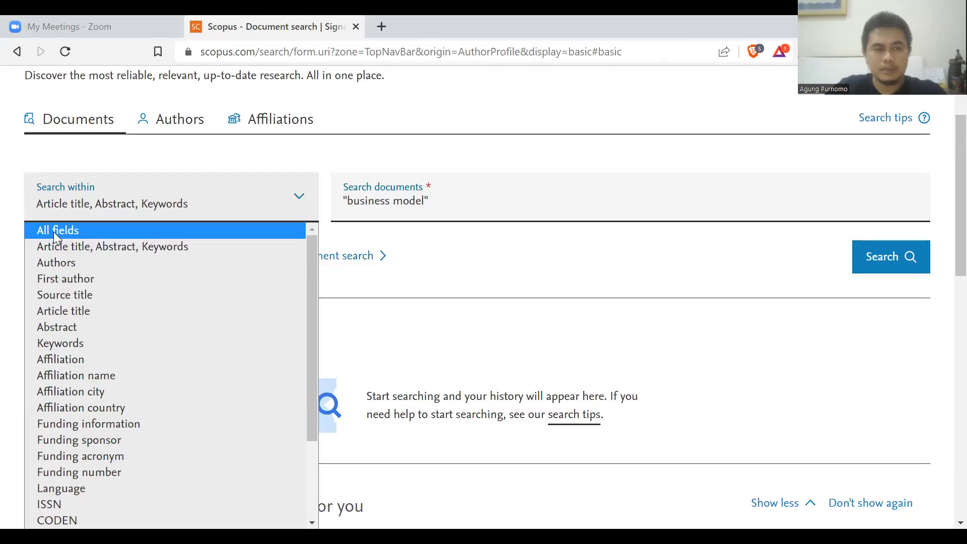
pyautogui.click(299, 197)
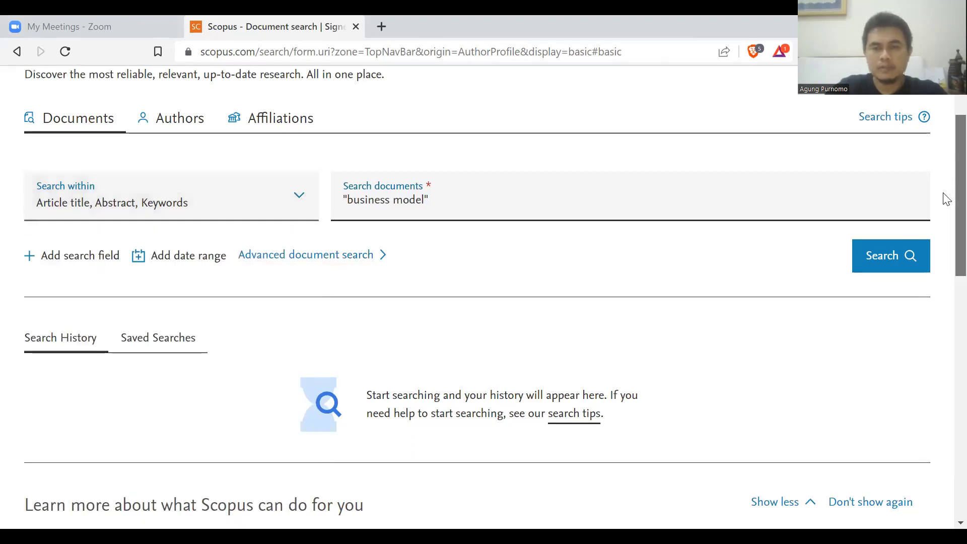
pyautogui.scroll(-2, 946, 199)
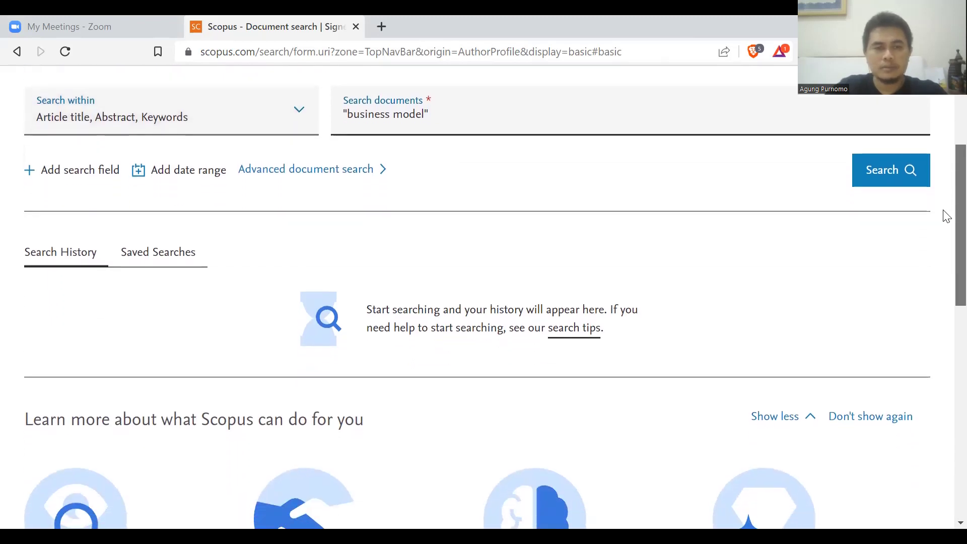
# Add a publication date range from 2020 to 2021.
pyautogui.click(209, 182)
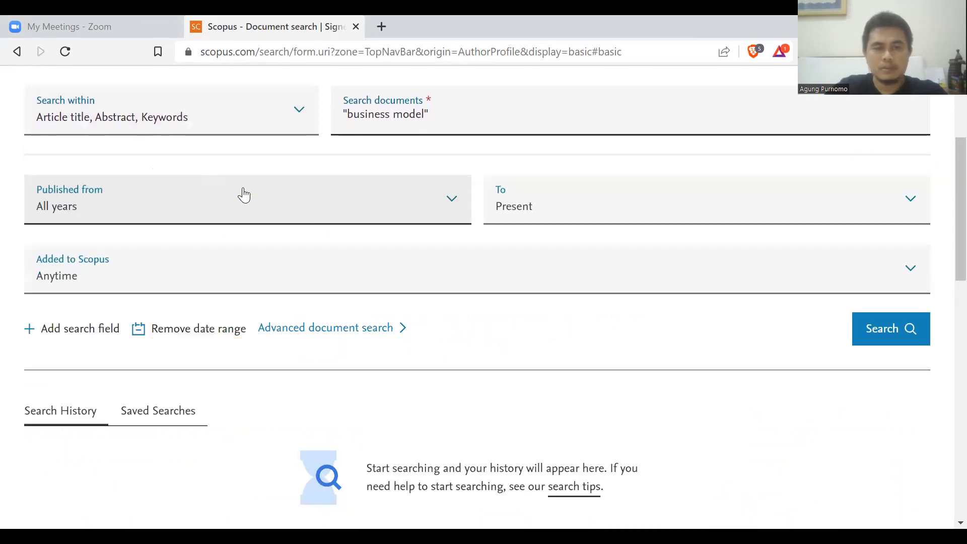
pyautogui.click(563, 221)
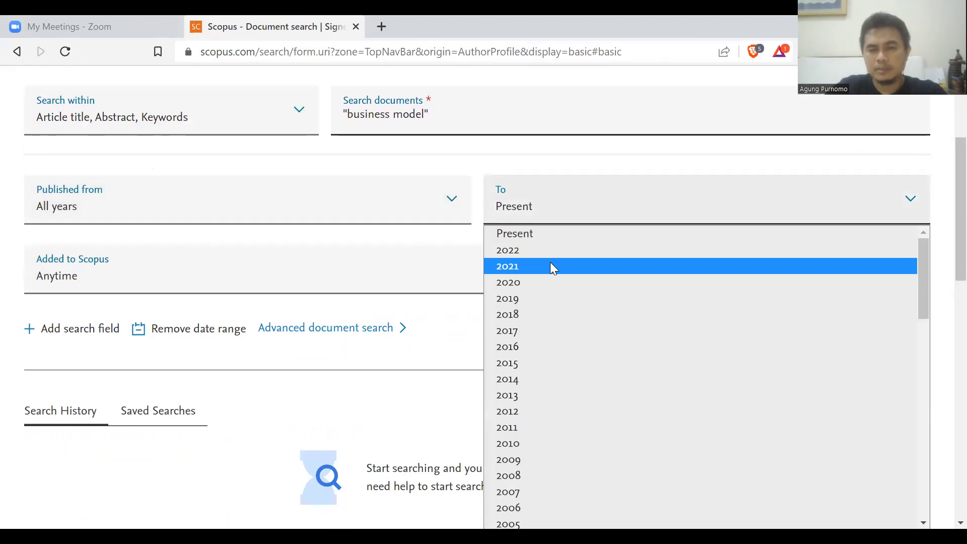
pyautogui.click(550, 266)
pyautogui.click(449, 207)
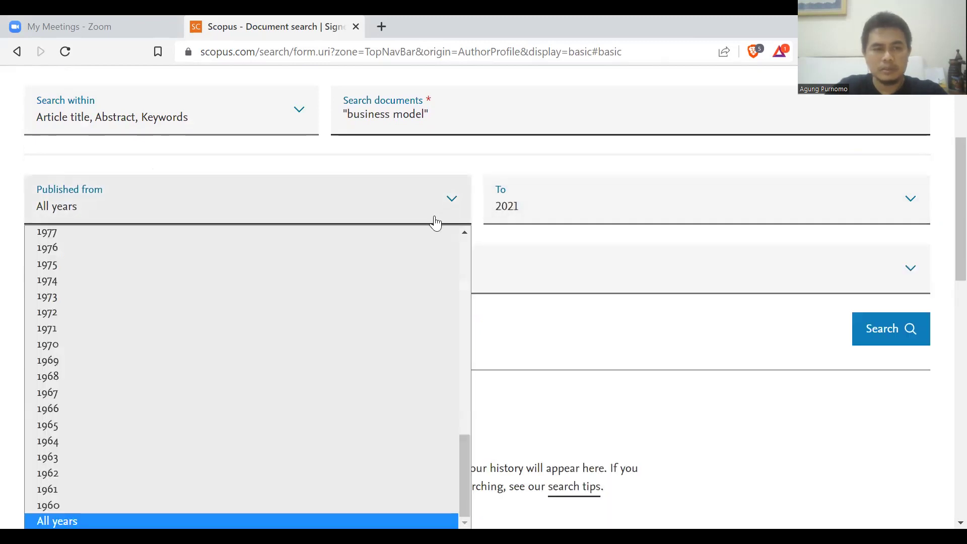
pyautogui.moveTo(461, 492); pyautogui.dragTo(466, 286)
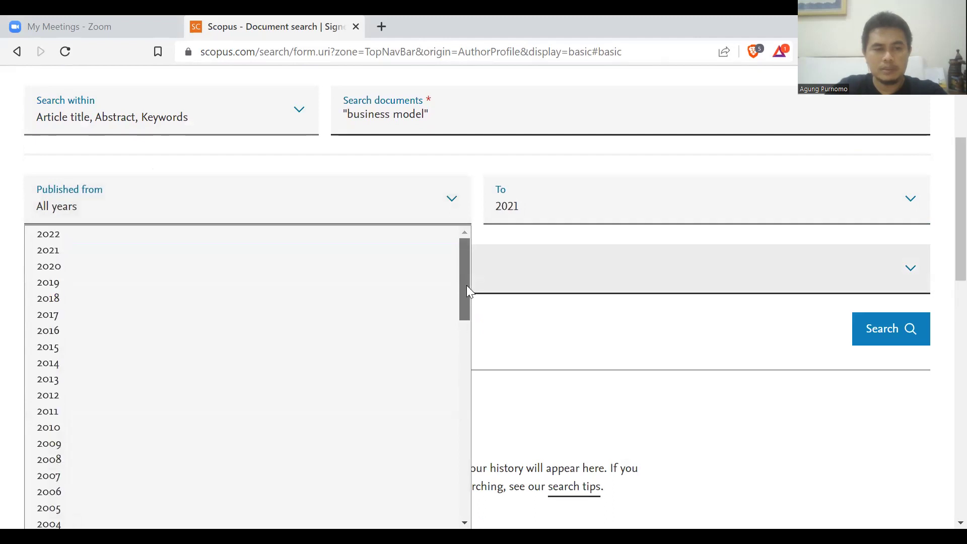
pyautogui.click(347, 277)
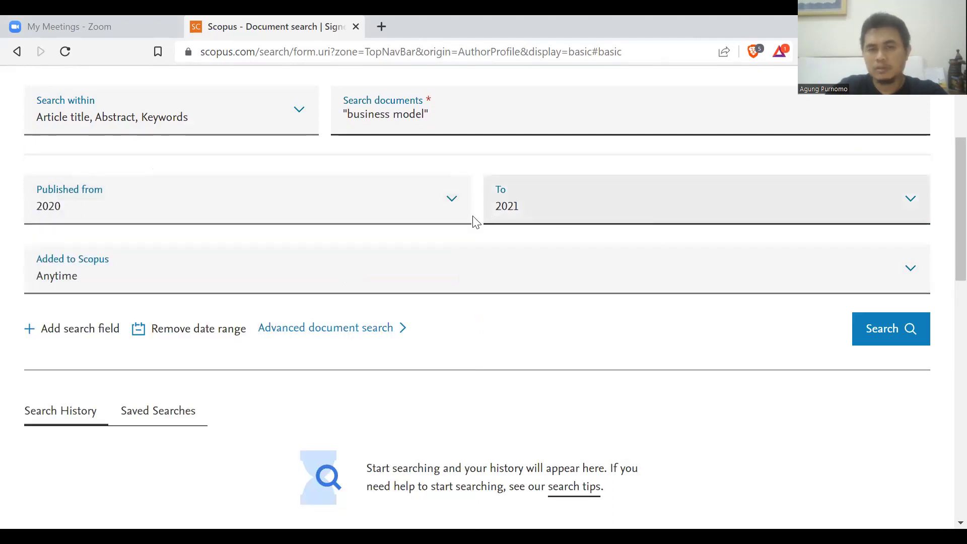
# Reset the date range to All years through Present.
pyautogui.click(454, 204)
pyautogui.moveTo(462, 275); pyautogui.dragTo(473, 494)
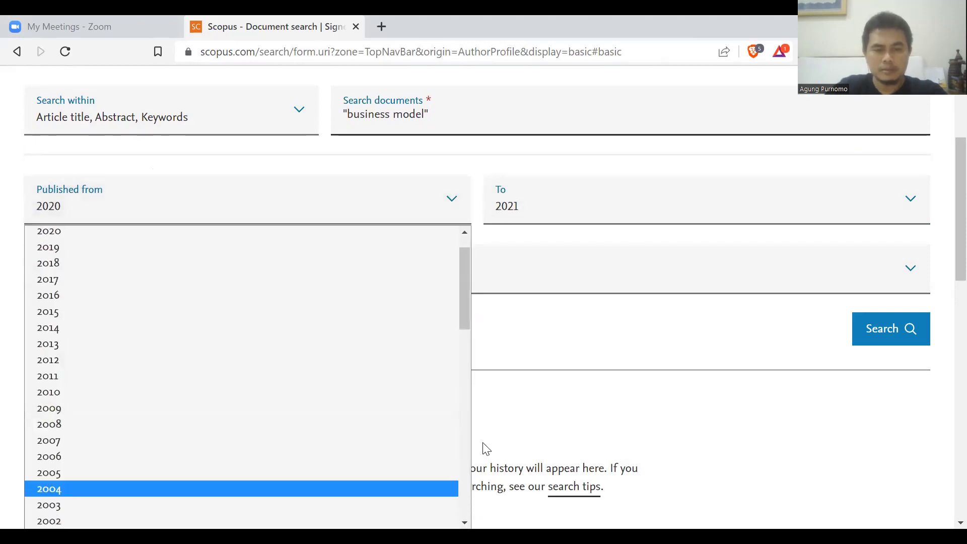
pyautogui.moveTo(466, 316); pyautogui.dragTo(465, 519)
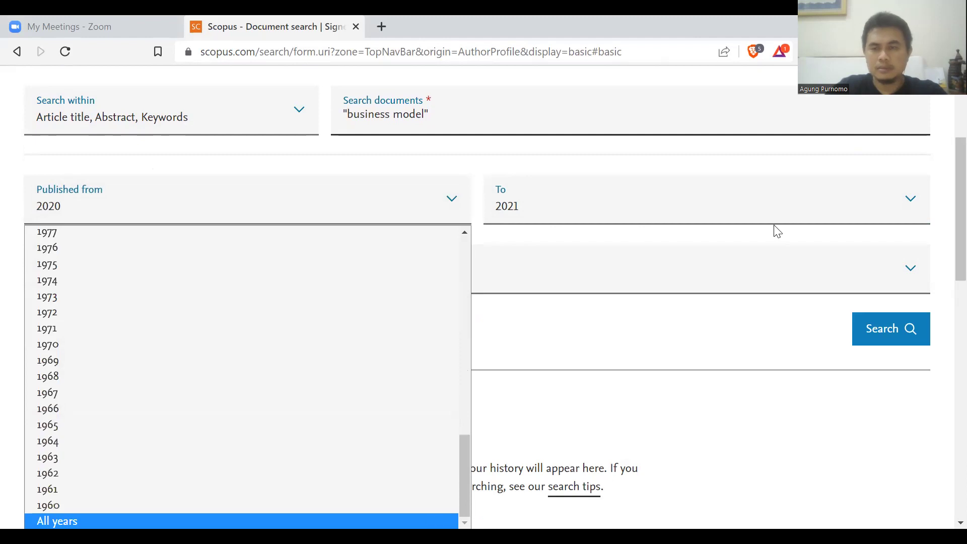
pyautogui.press('Return')
pyautogui.click(914, 199)
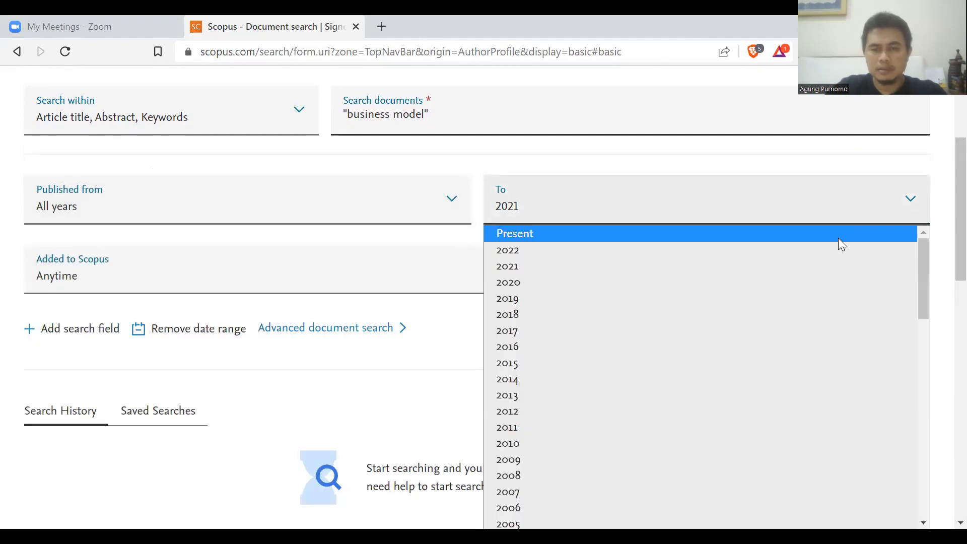
pyautogui.click(838, 238)
pyautogui.scroll(1, 945, 242)
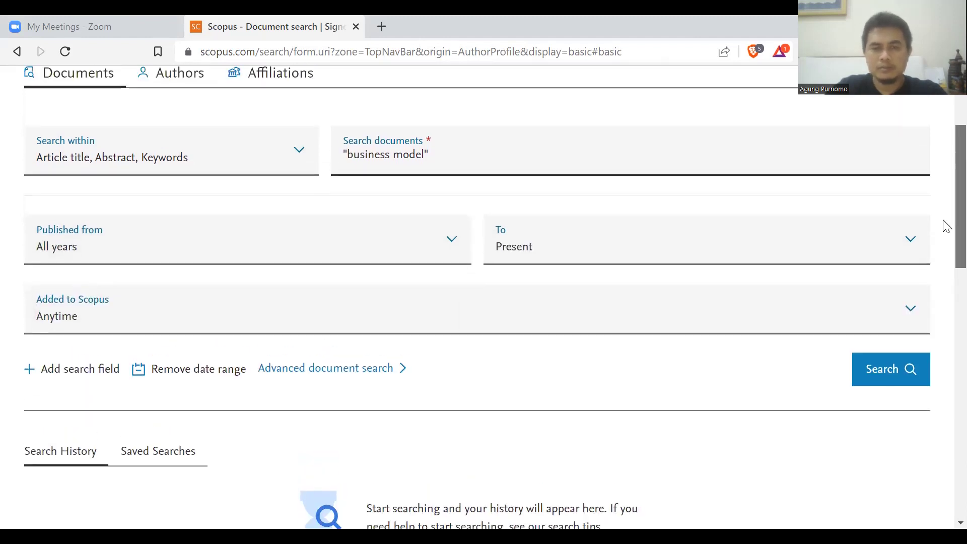
pyautogui.scroll(1, 942, 211)
pyautogui.scroll(-4, 944, 225)
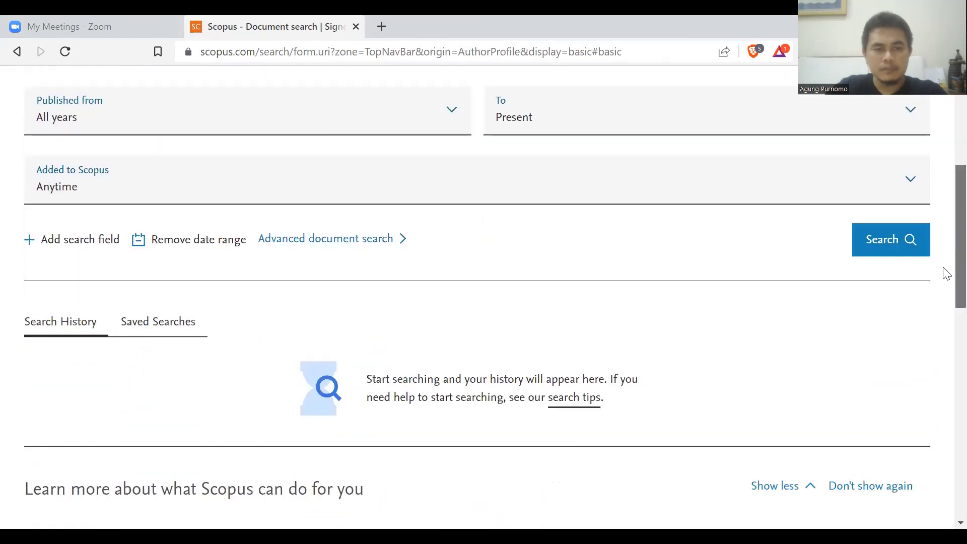
# Add a second row joined by AND with strateg*, and run the combined search.
pyautogui.click(98, 240)
pyautogui.scroll(-2, 944, 182)
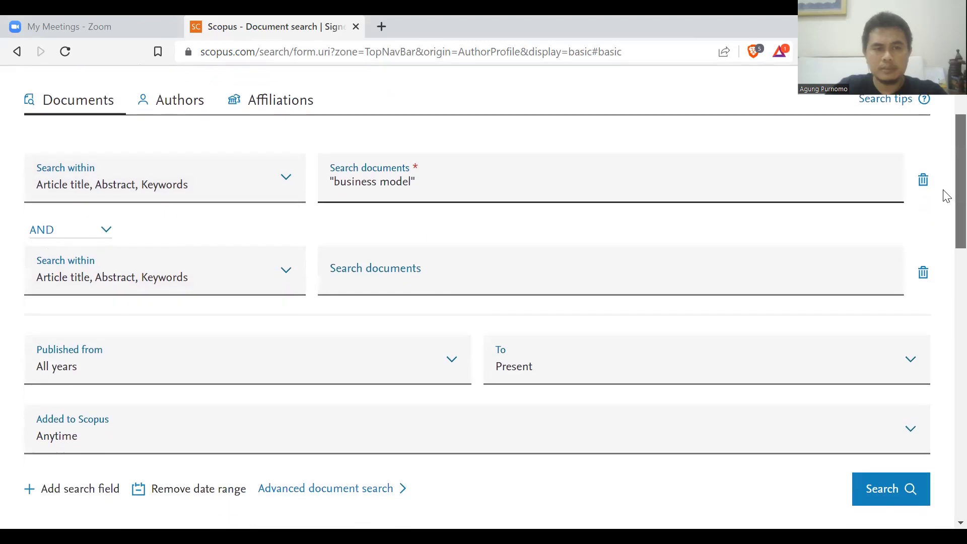
pyautogui.scroll(-1, 946, 199)
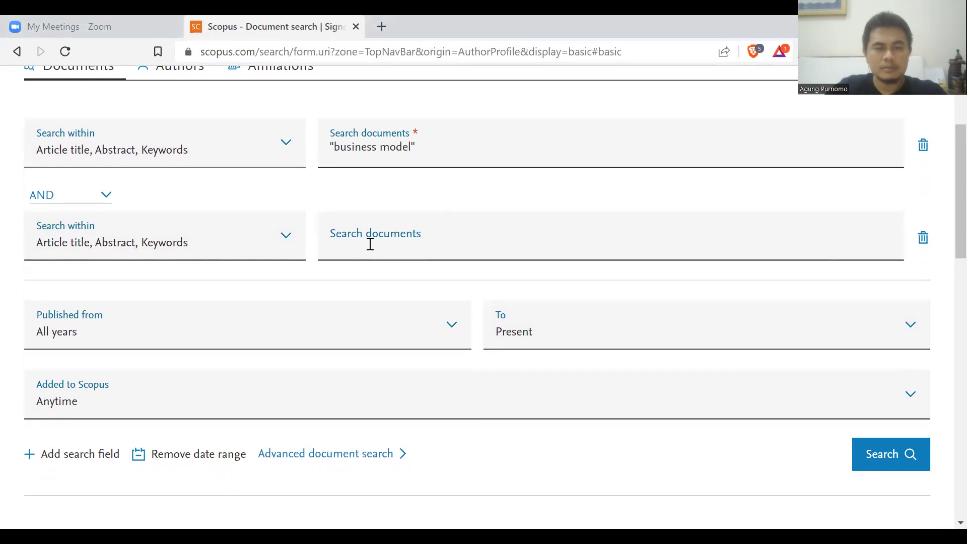
pyautogui.click(106, 201)
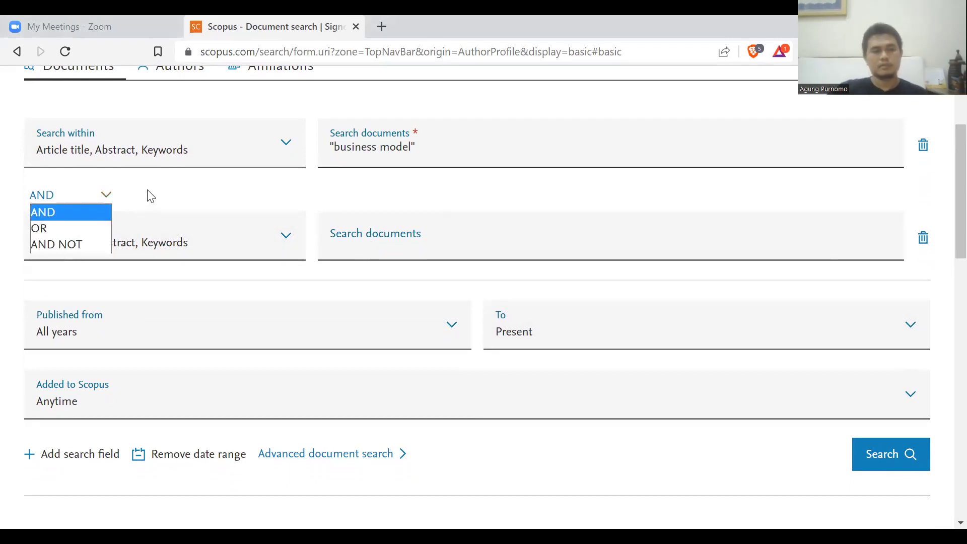
pyautogui.click(446, 269)
pyautogui.click(441, 242)
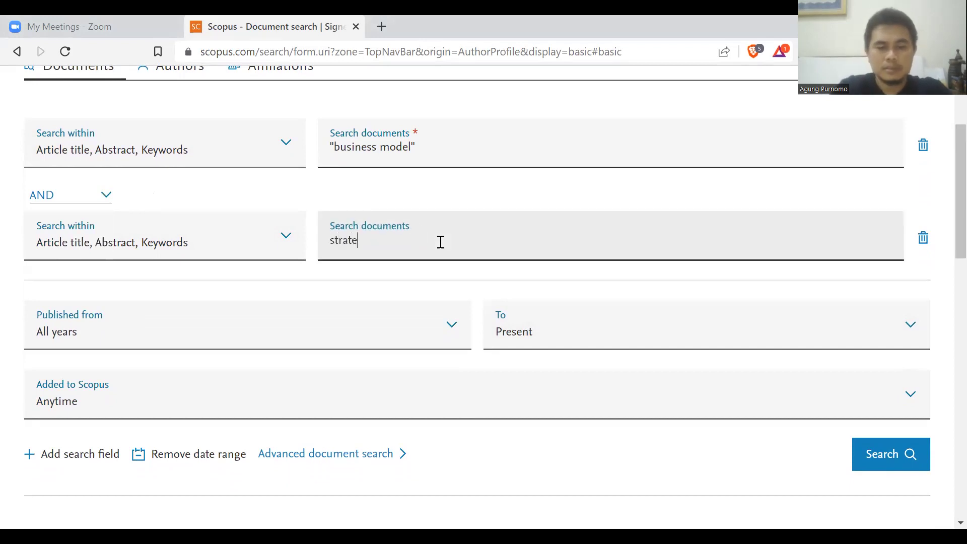
pyautogui.write('strateg*')
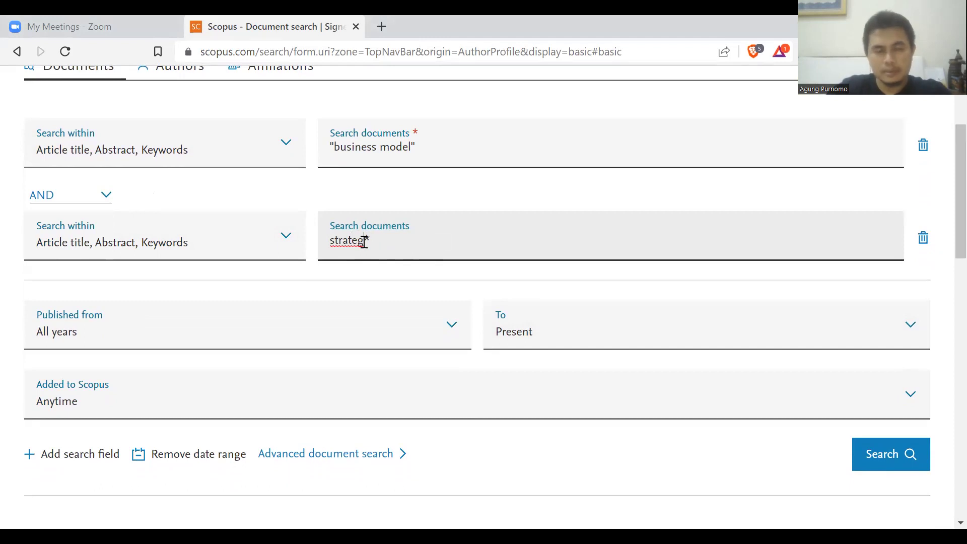
pyautogui.moveTo(364, 241); pyautogui.dragTo(373, 242)
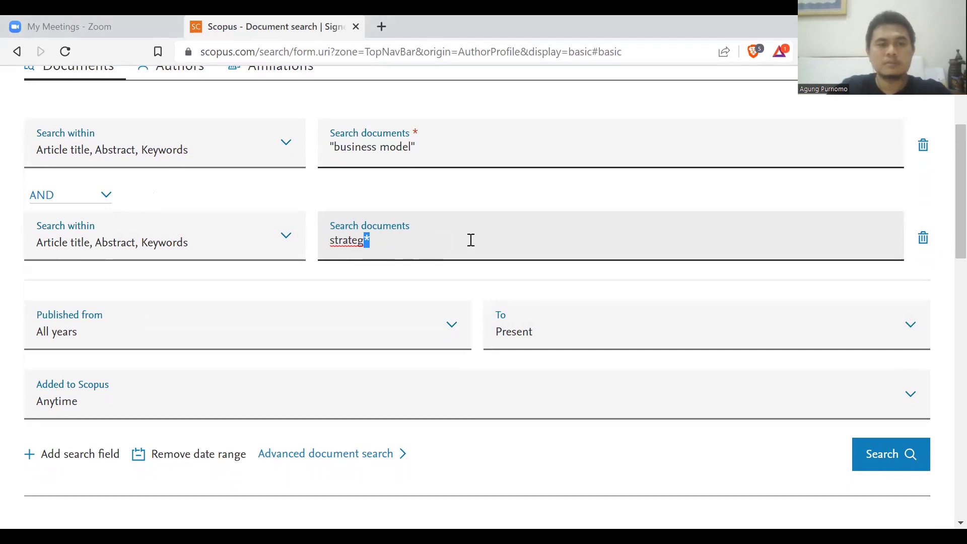
pyautogui.scroll(-2, 944, 231)
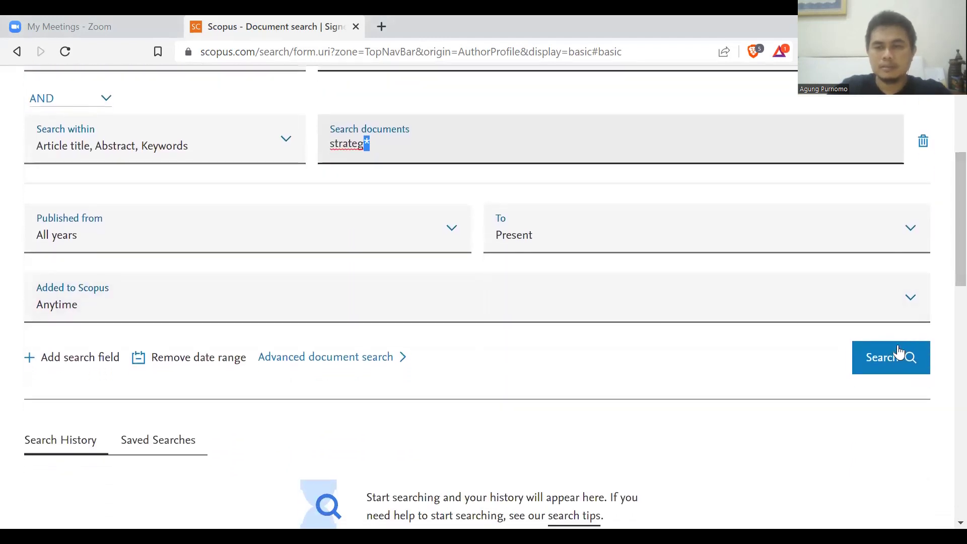
pyautogui.click(893, 360)
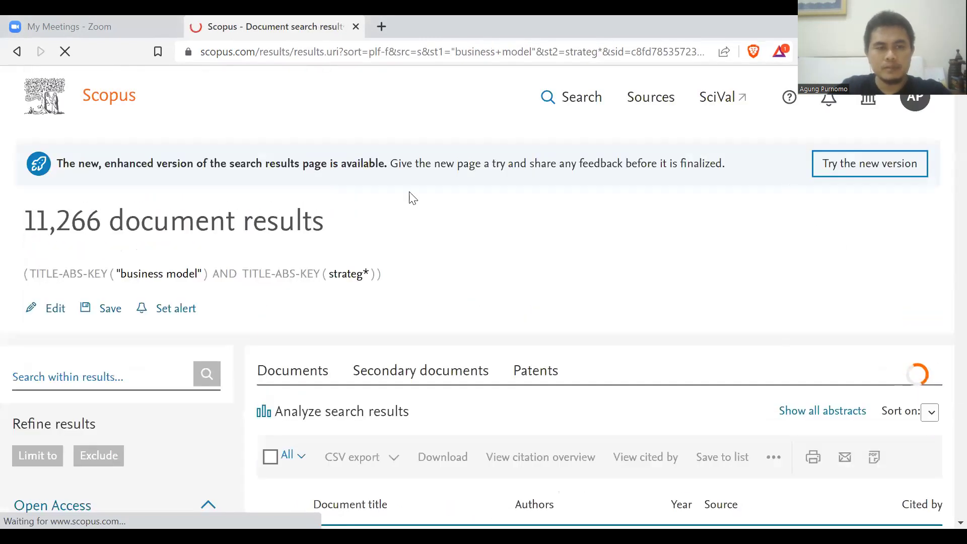
# Highlight the 11,266-result count and zoom out twice to browse the most-cited papers.
pyautogui.moveTo(28, 222); pyautogui.dragTo(339, 224)
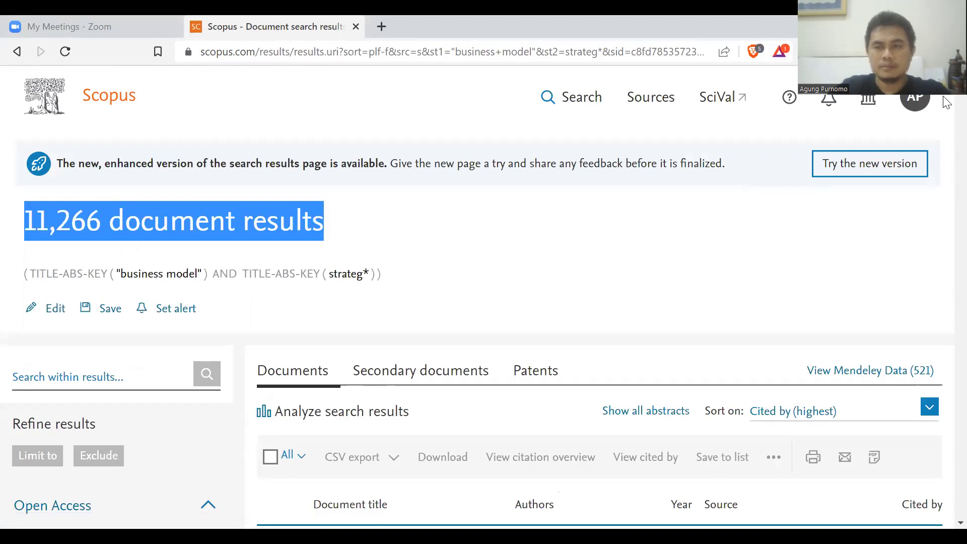
pyautogui.scroll(-3, 946, 96)
pyautogui.scroll(-1, 945, 100)
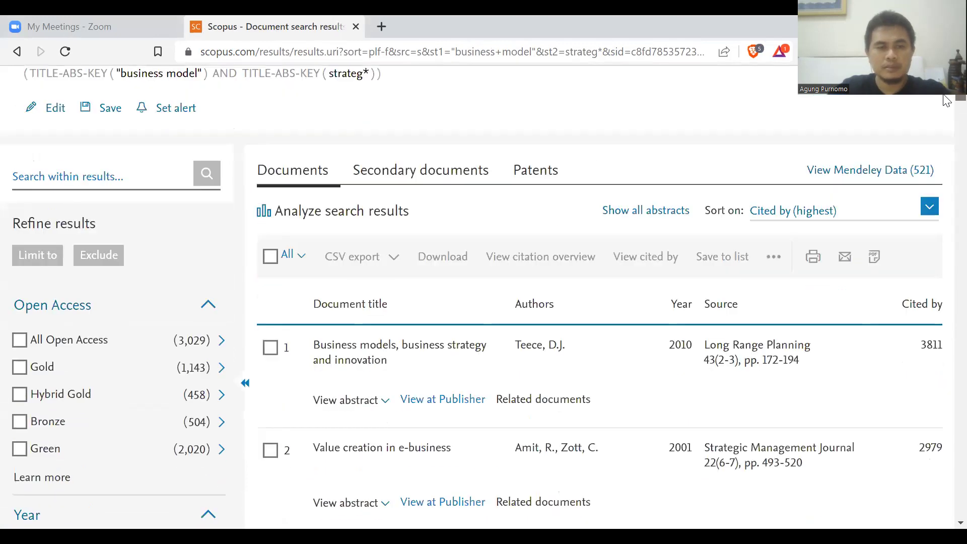
pyautogui.hotkey('ctrl', '-')
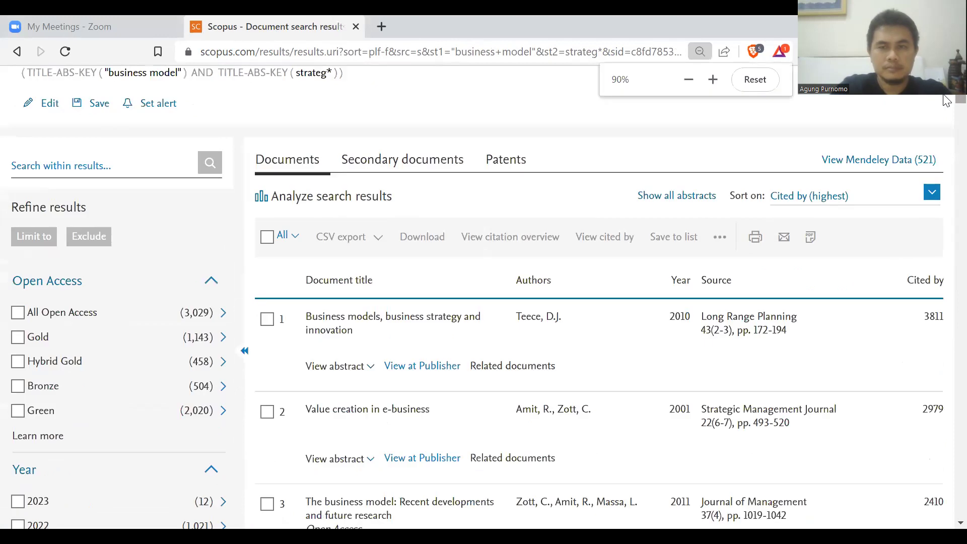
pyautogui.hotkey('ctrl', '-')
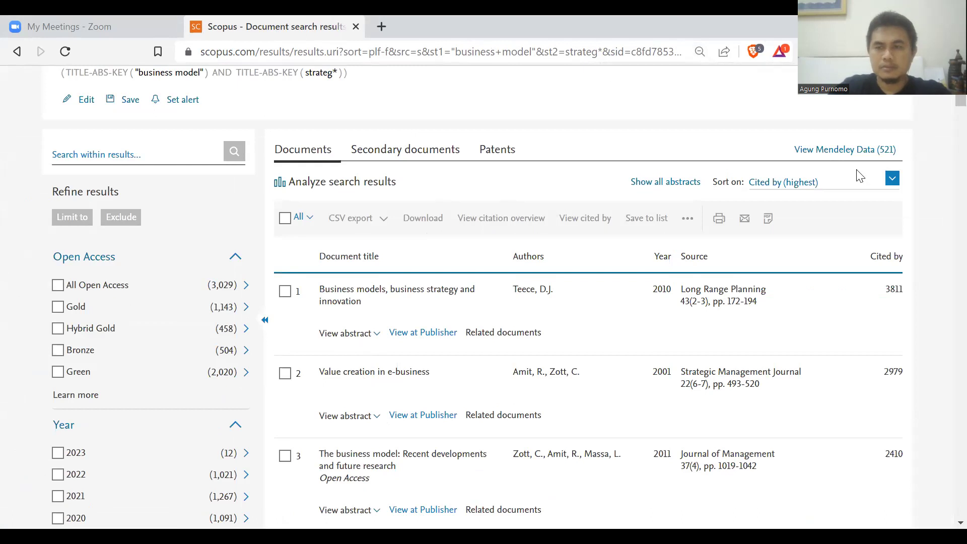
pyautogui.scroll(3, 946, 94)
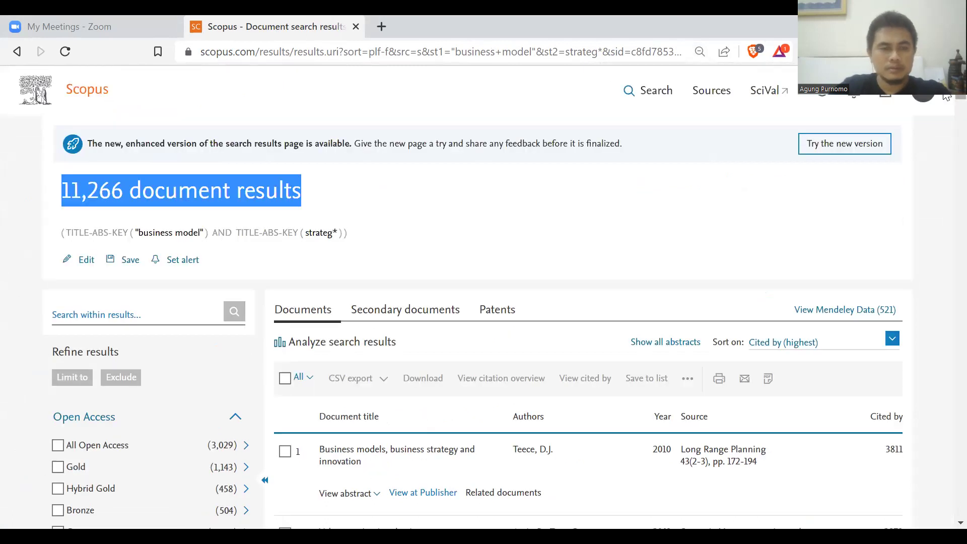
pyautogui.scroll(-4, 220, 242)
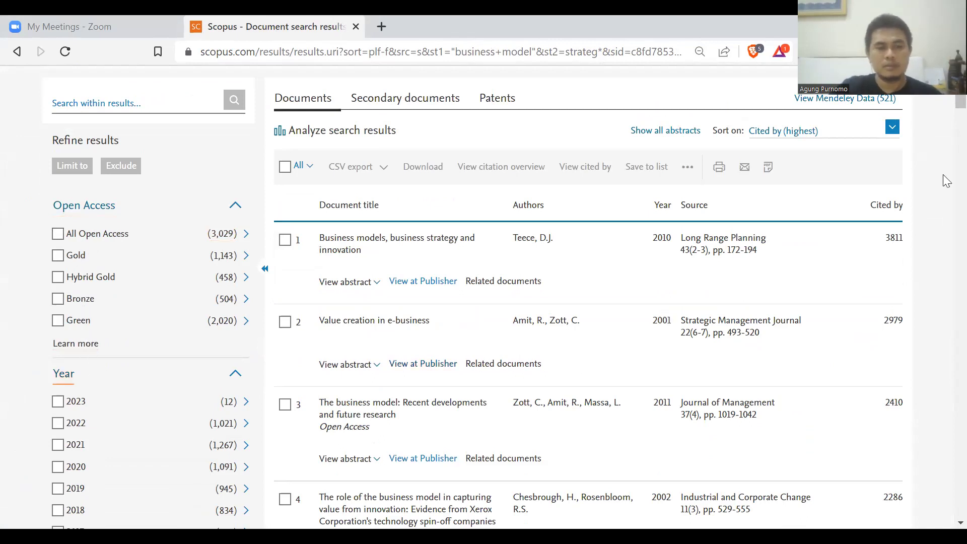
pyautogui.scroll(-4, 946, 106)
pyautogui.scroll(-2, 946, 106)
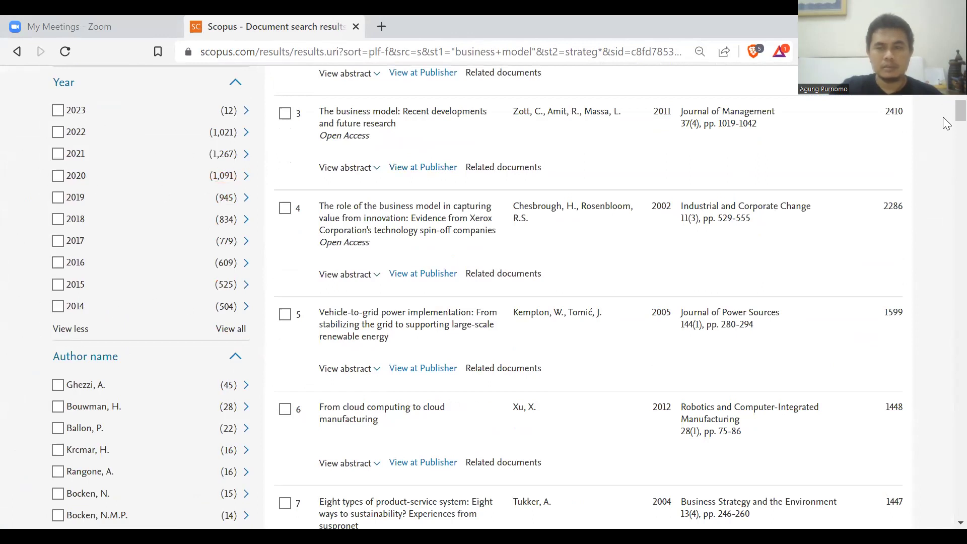
pyautogui.scroll(2, 944, 115)
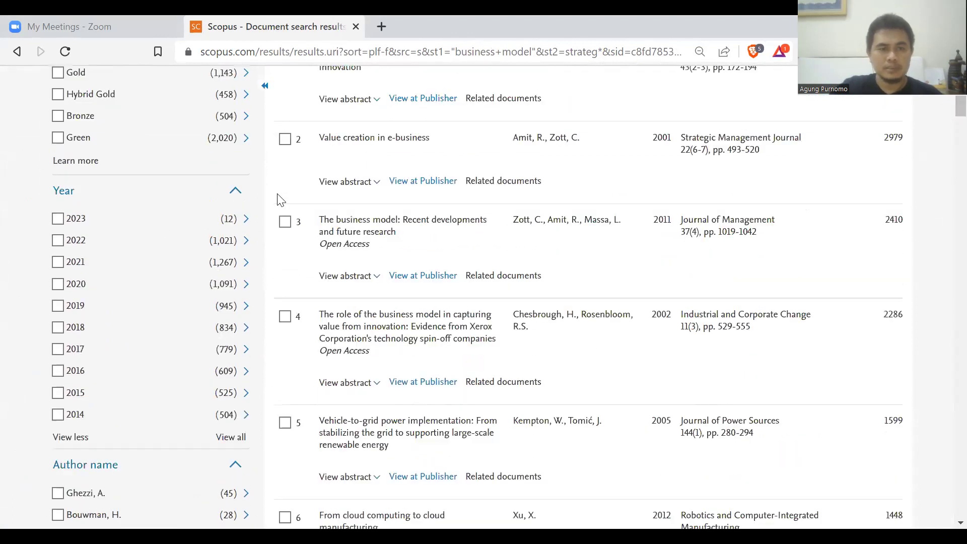
# Collapse the Year, Author name, Subject area and Document type filters, leaving Business, Management and Accounting unticked.
pyautogui.click(236, 190)
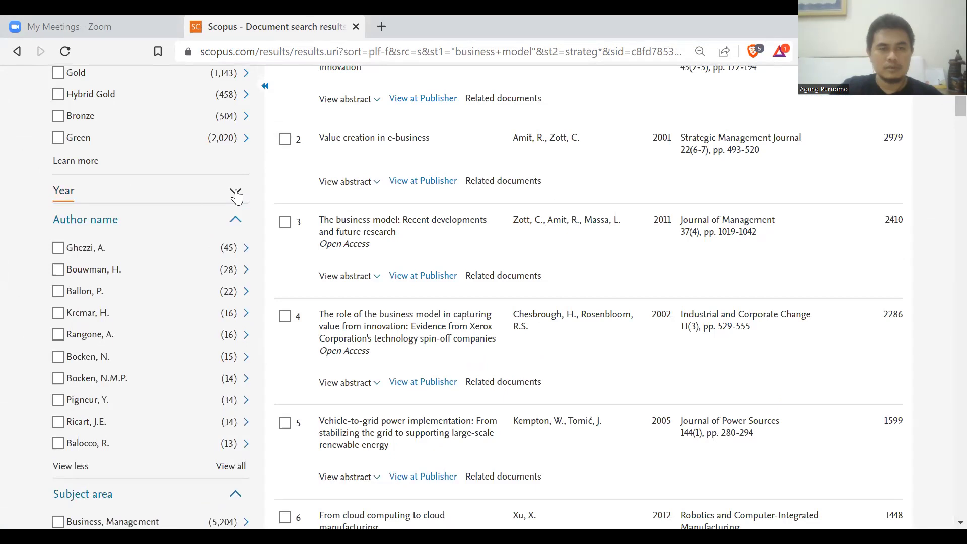
pyautogui.click(235, 192)
pyautogui.click(235, 194)
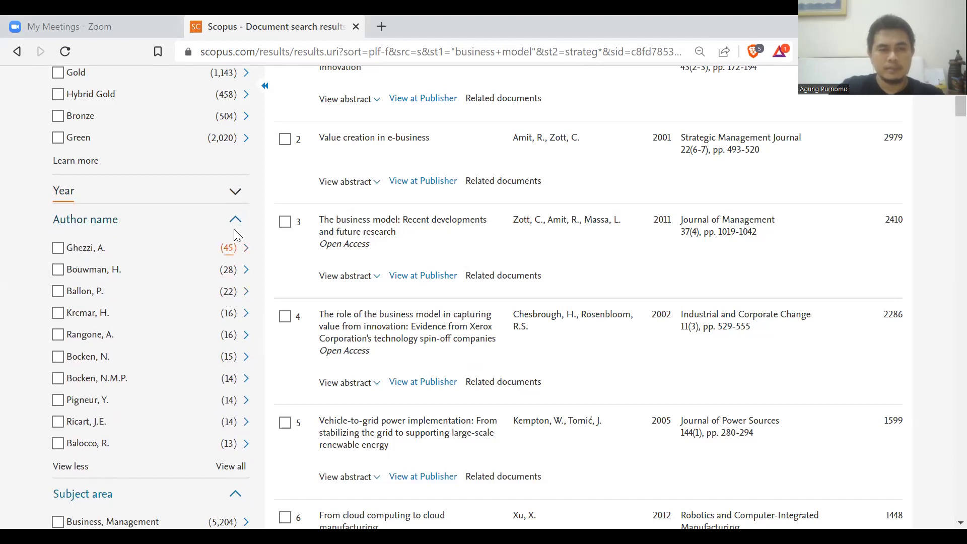
pyautogui.click(237, 222)
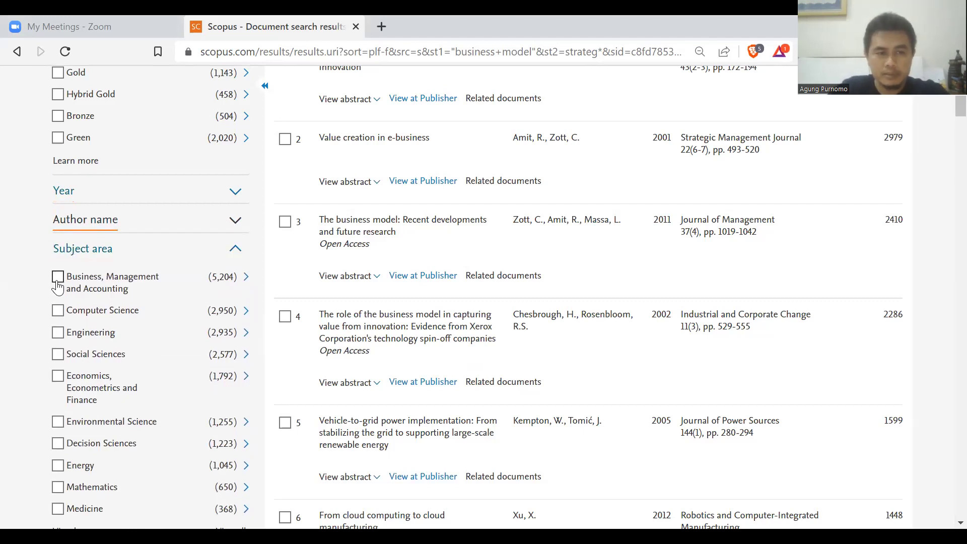
pyautogui.click(59, 279)
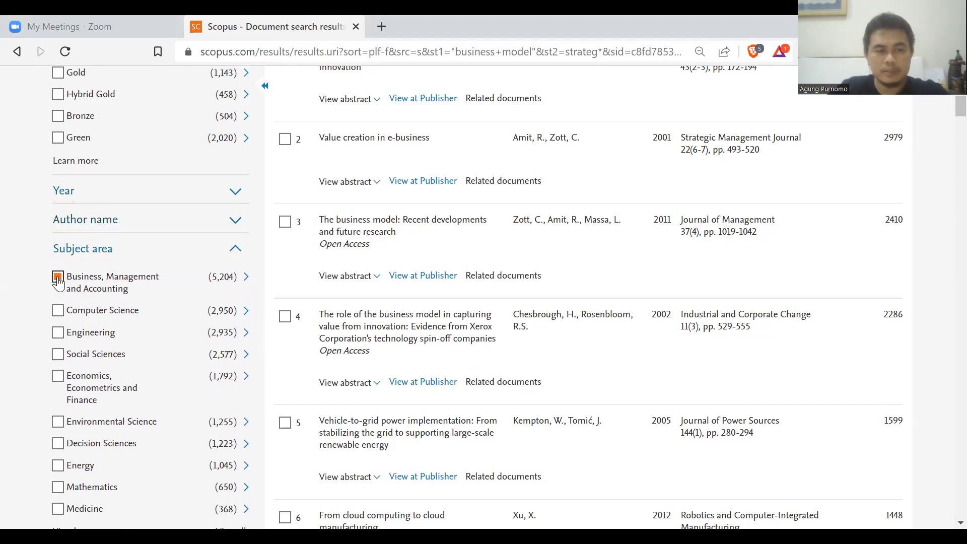
pyautogui.click(58, 278)
pyautogui.click(235, 251)
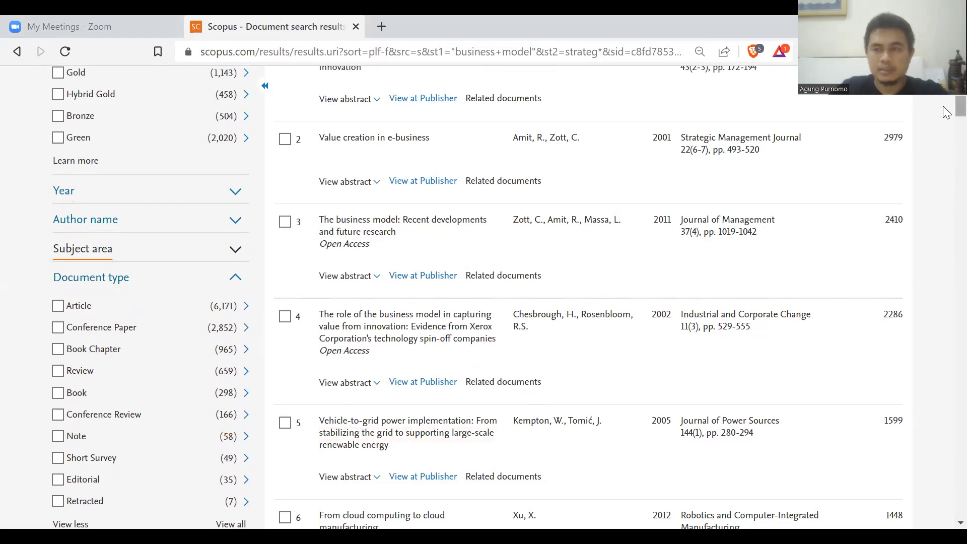
pyautogui.scroll(-1, 946, 112)
pyautogui.click(237, 206)
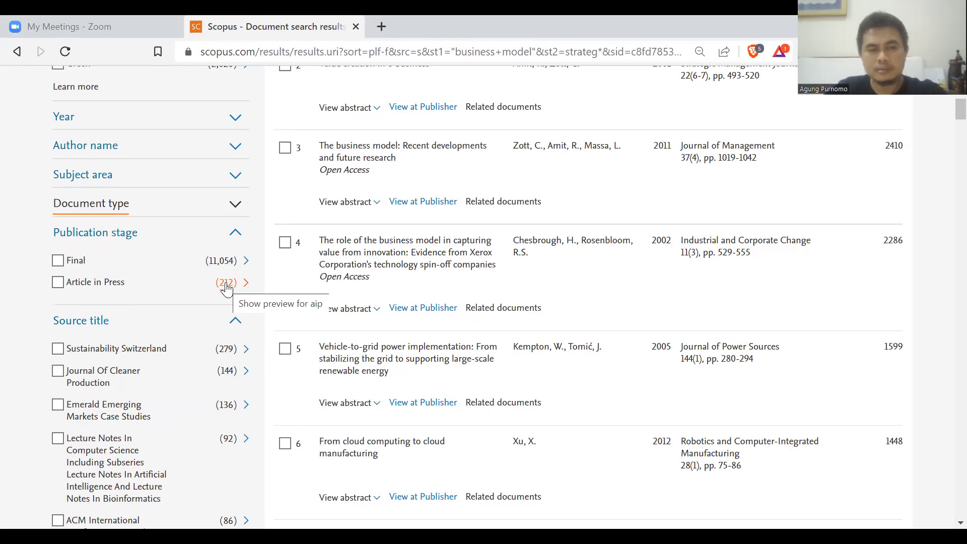
# Collapse the Publication stage, Source title, Keyword, Affiliation, Funding sponsor, Country/territory and Language filter groups.
pyautogui.moveTo(961, 110); pyautogui.dragTo(946, 119)
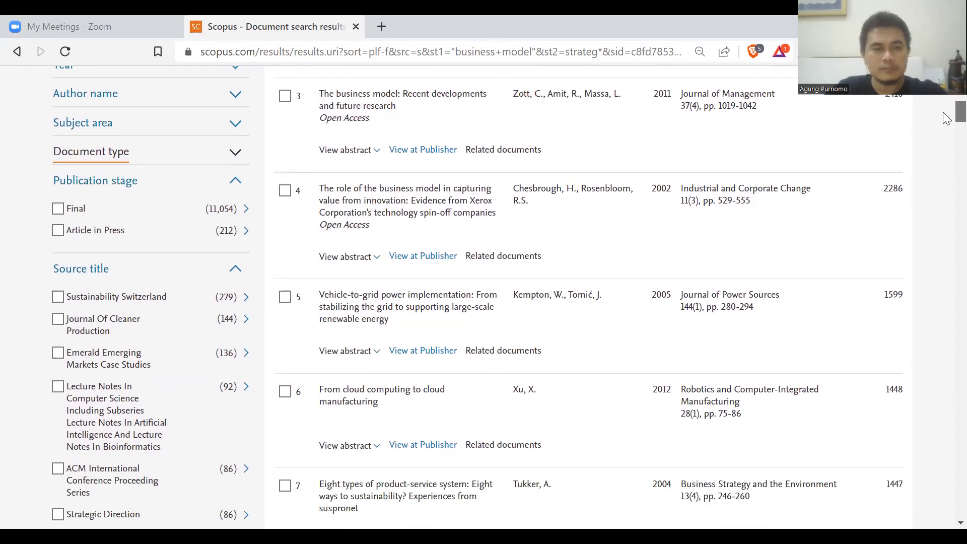
pyautogui.click(234, 182)
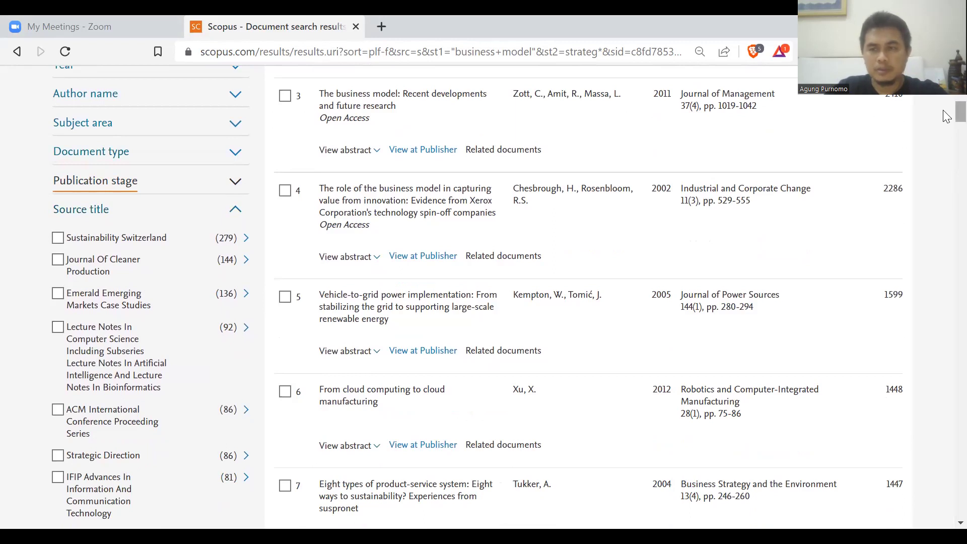
pyautogui.scroll(-2, 947, 126)
pyautogui.click(235, 124)
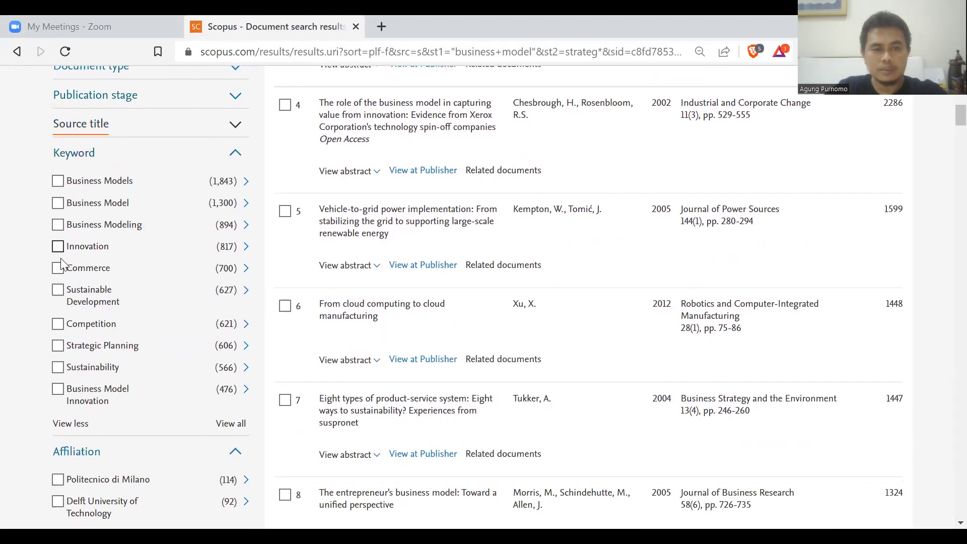
pyautogui.click(234, 154)
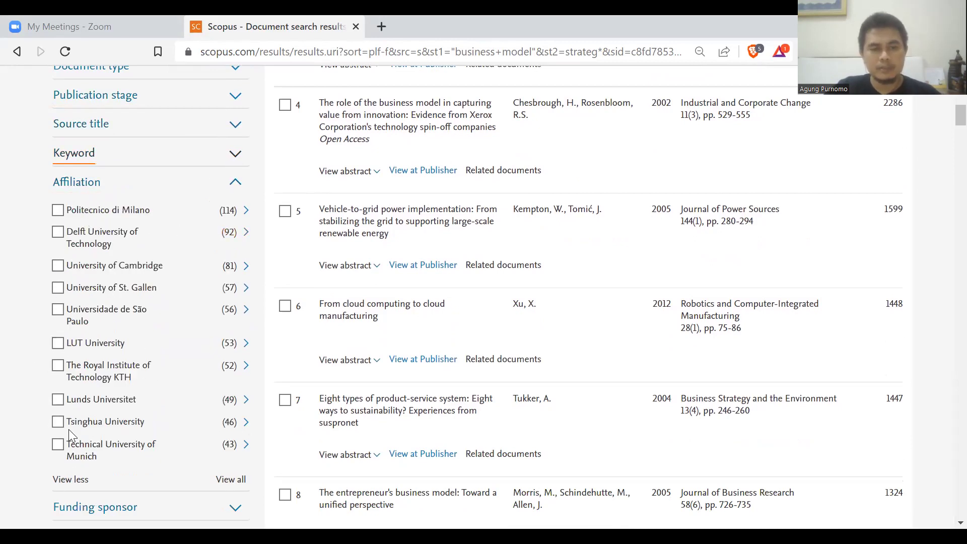
pyautogui.click(234, 182)
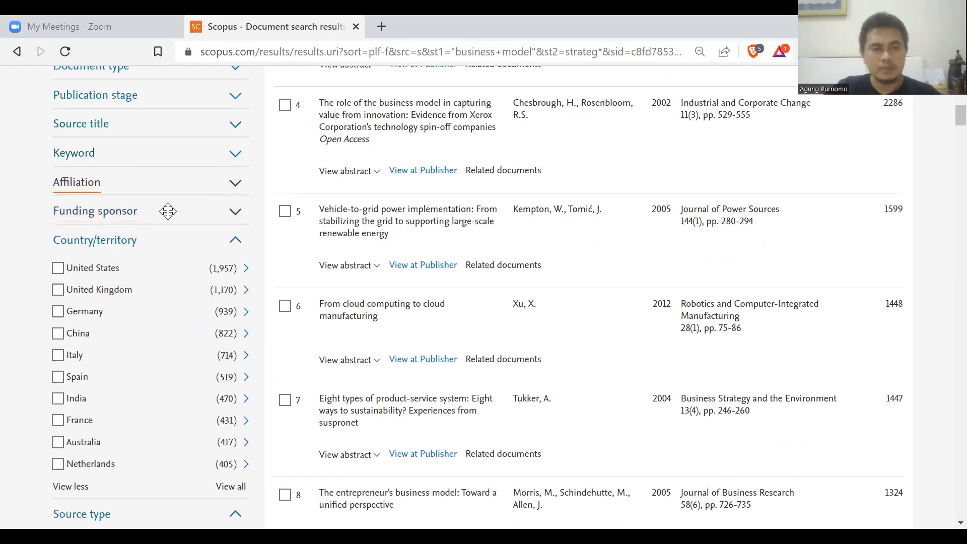
pyautogui.click(234, 211)
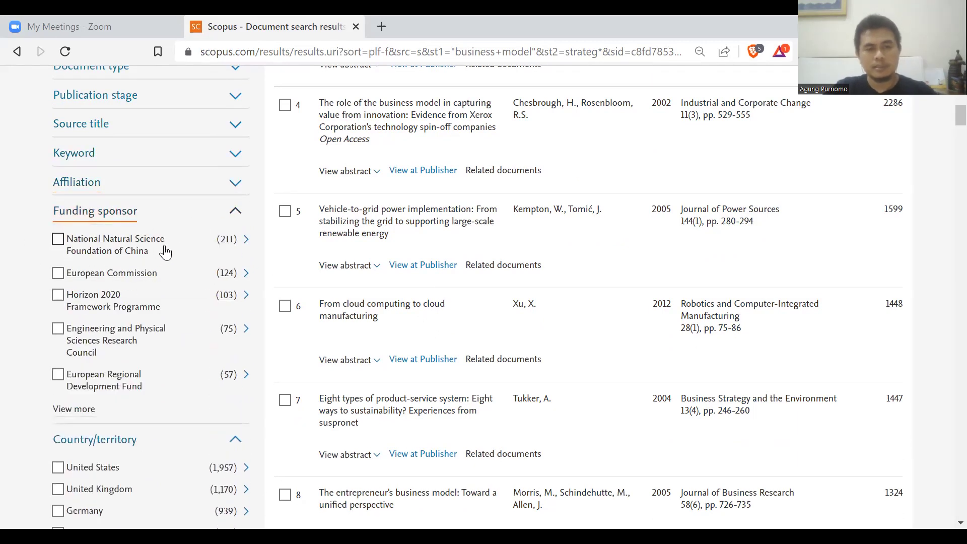
pyautogui.click(234, 211)
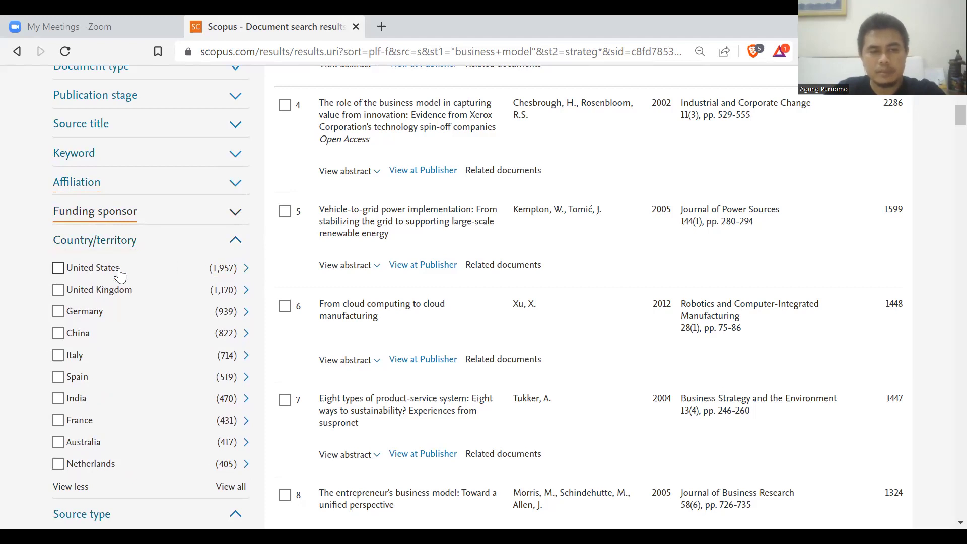
pyautogui.click(235, 242)
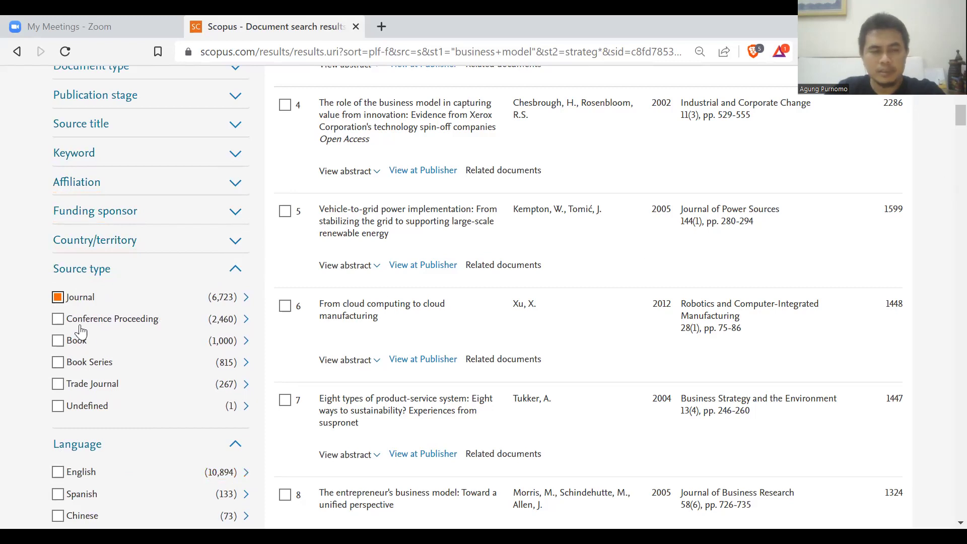
pyautogui.click(237, 445)
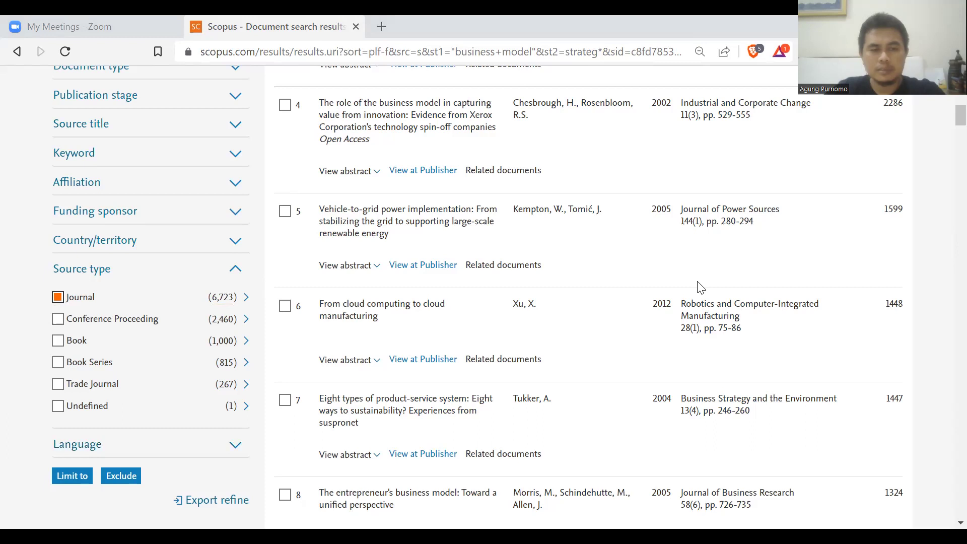
# Fold away the Open Access filter and keep Journal ticked as the source type.
pyautogui.scroll(7, 947, 116)
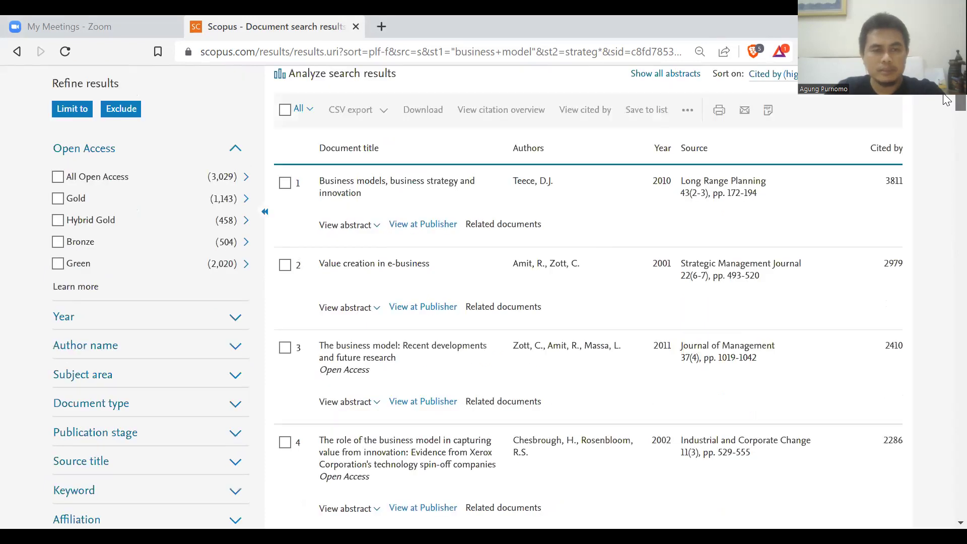
pyautogui.scroll(3, 947, 100)
pyautogui.click(236, 300)
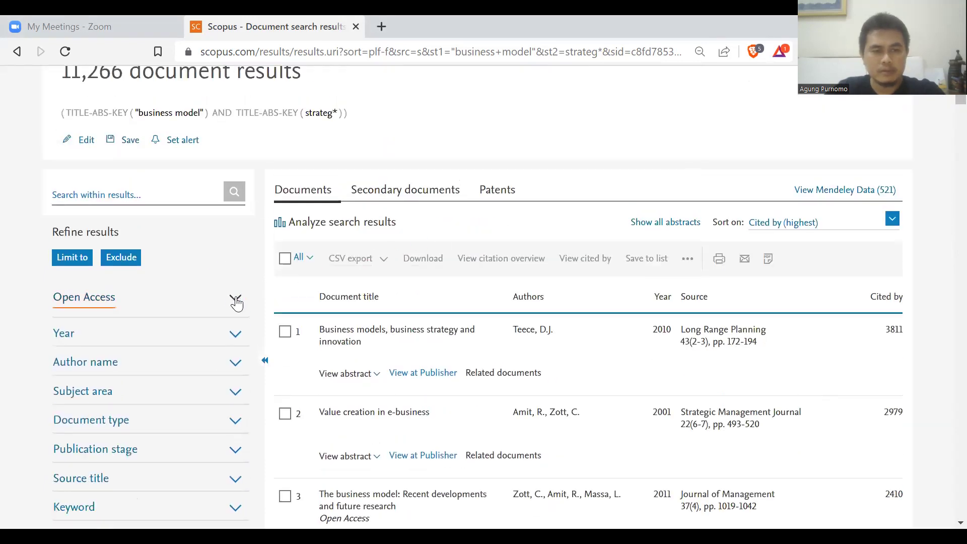
pyautogui.scroll(-5, 947, 119)
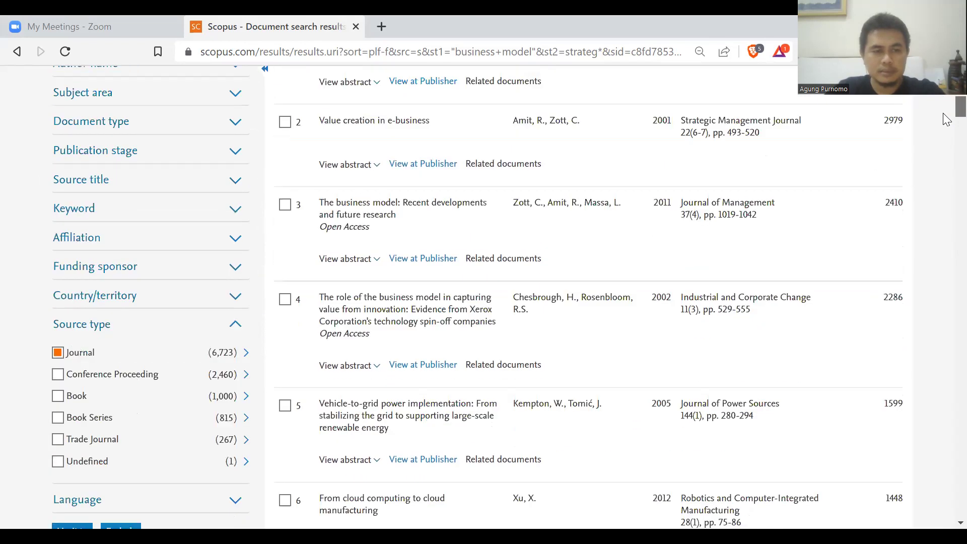
pyautogui.scroll(-1, 60, 297)
pyautogui.click(57, 284)
pyautogui.click(57, 284)
pyautogui.scroll(6, 957, 108)
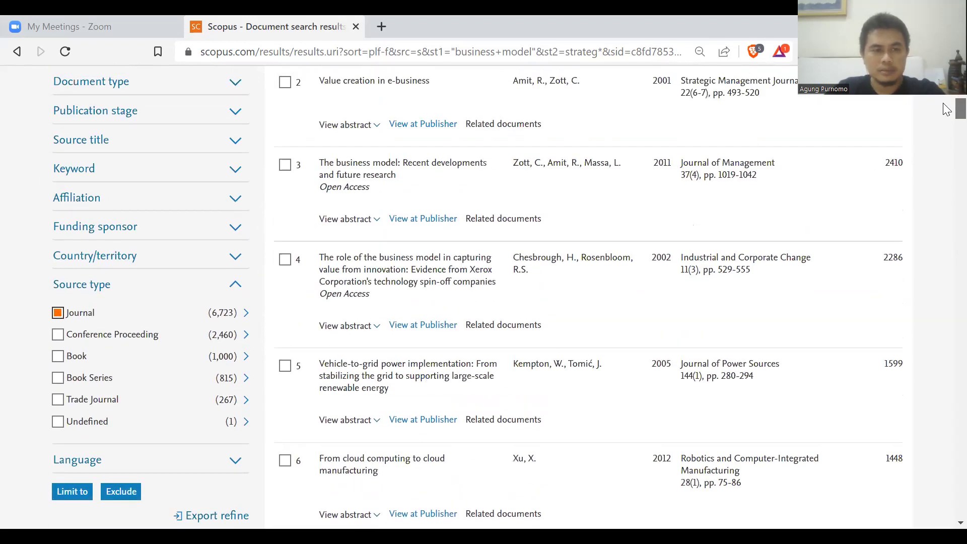
# Expand the Year filter and tick 2022, 2021, 2020, 2019 and 2018.
pyautogui.click(235, 338)
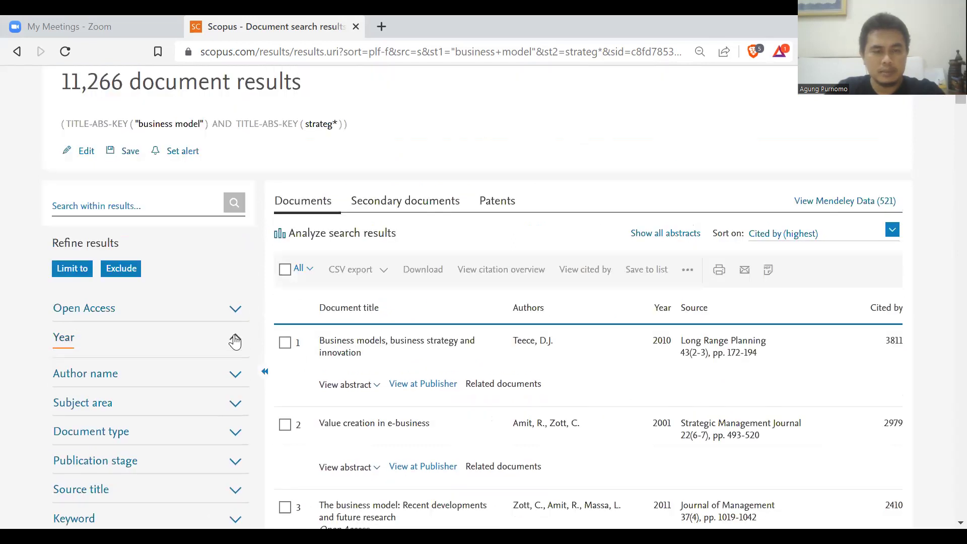
pyautogui.scroll(-1, 134, 345)
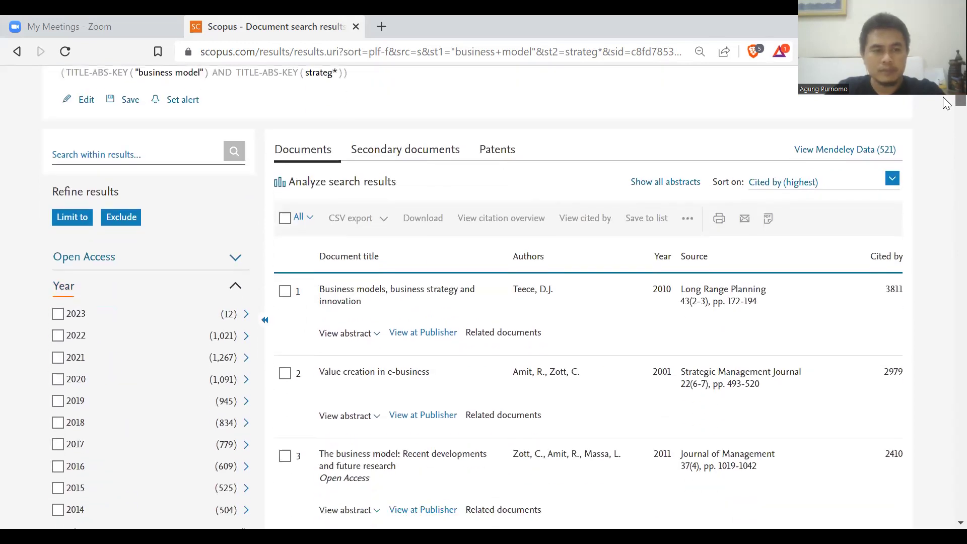
pyautogui.click(58, 335)
pyautogui.click(58, 357)
pyautogui.click(58, 379)
pyautogui.click(58, 401)
pyautogui.click(58, 423)
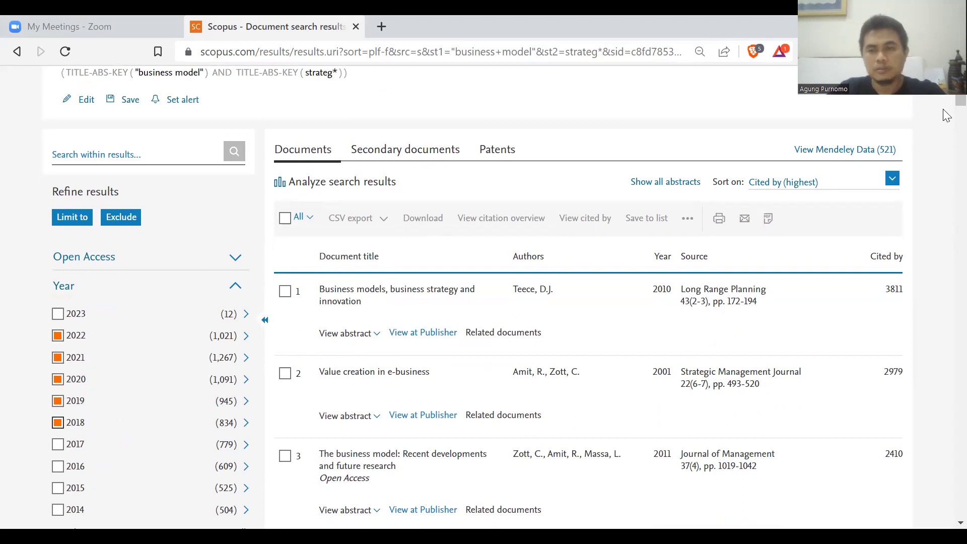
pyautogui.scroll(1, 946, 116)
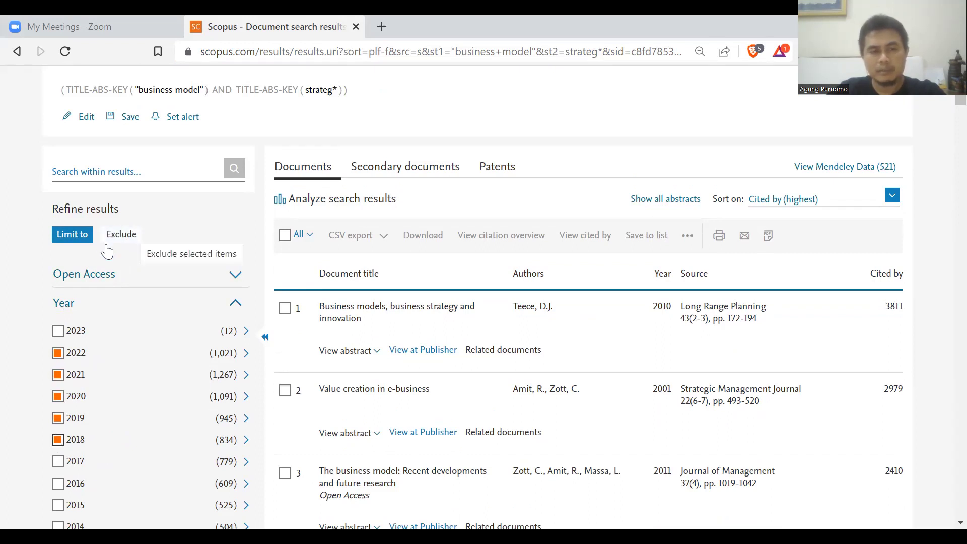
pyautogui.click(123, 240)
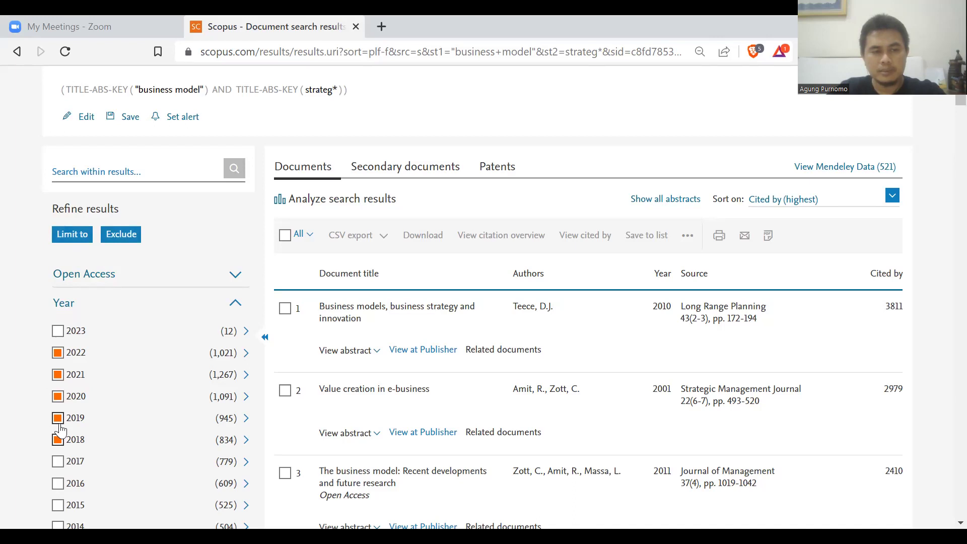
# Limit to the selected years and journals, leaving 3,495 documents, sorted by Date (newest).
pyautogui.click(77, 236)
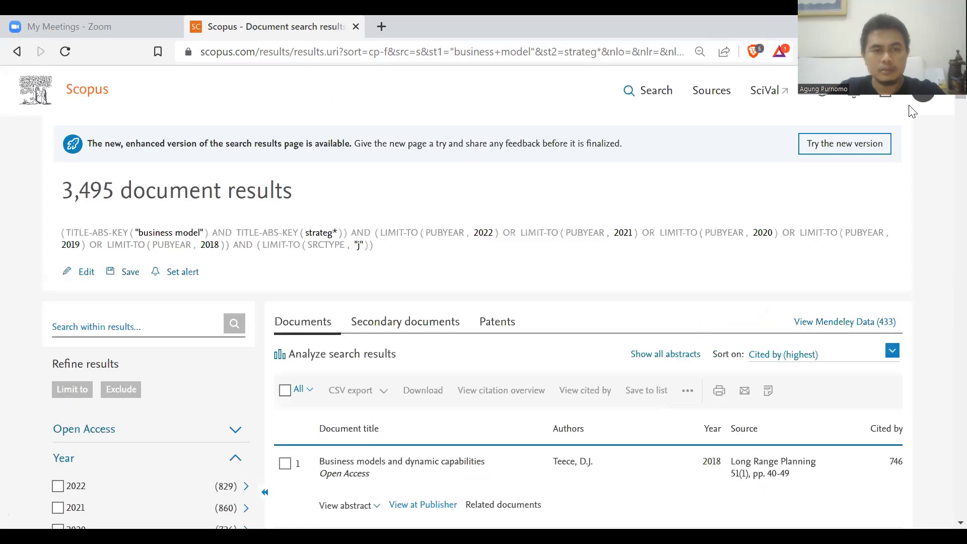
pyautogui.moveTo(62, 190); pyautogui.dragTo(295, 192)
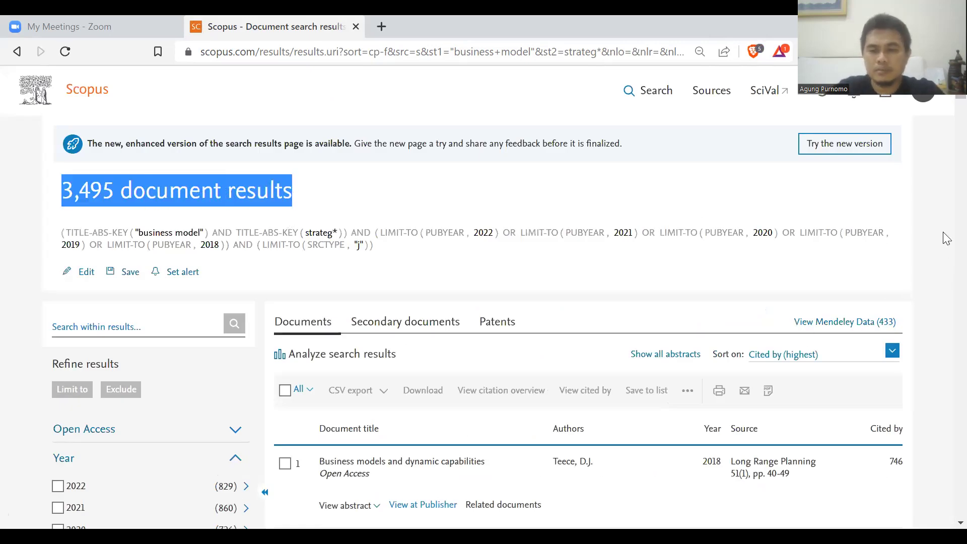
pyautogui.click(892, 352)
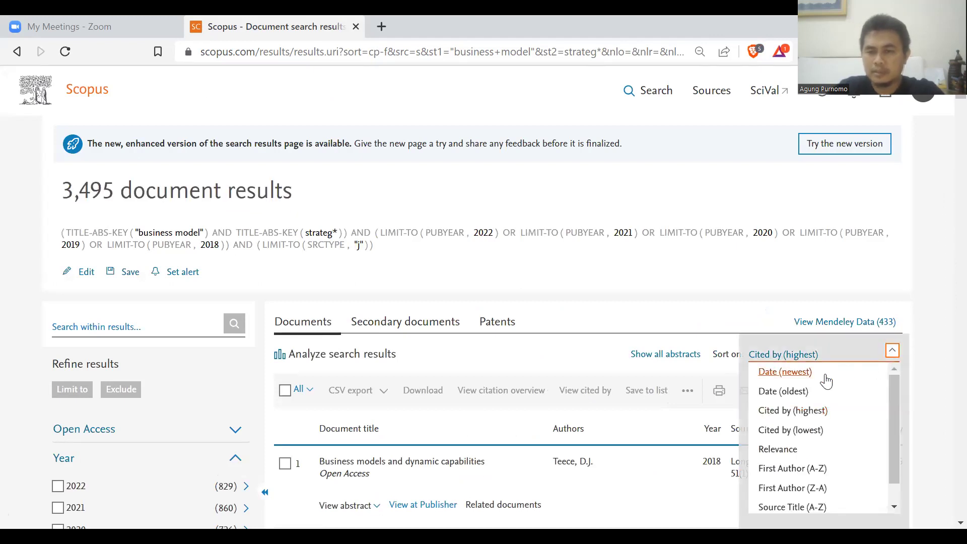
pyautogui.click(805, 375)
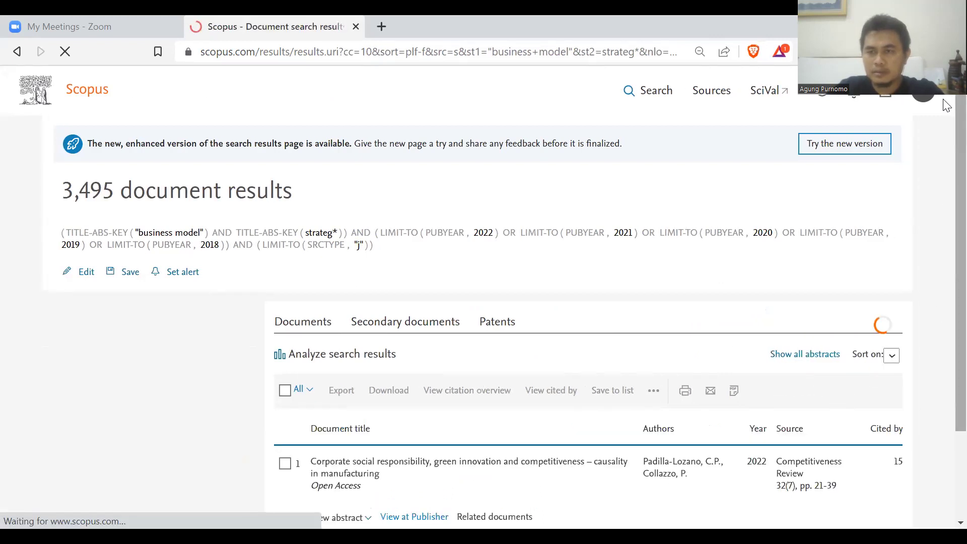
# Try sorting by most cited, then switch back to Date (newest).
pyautogui.scroll(-1, 832, 336)
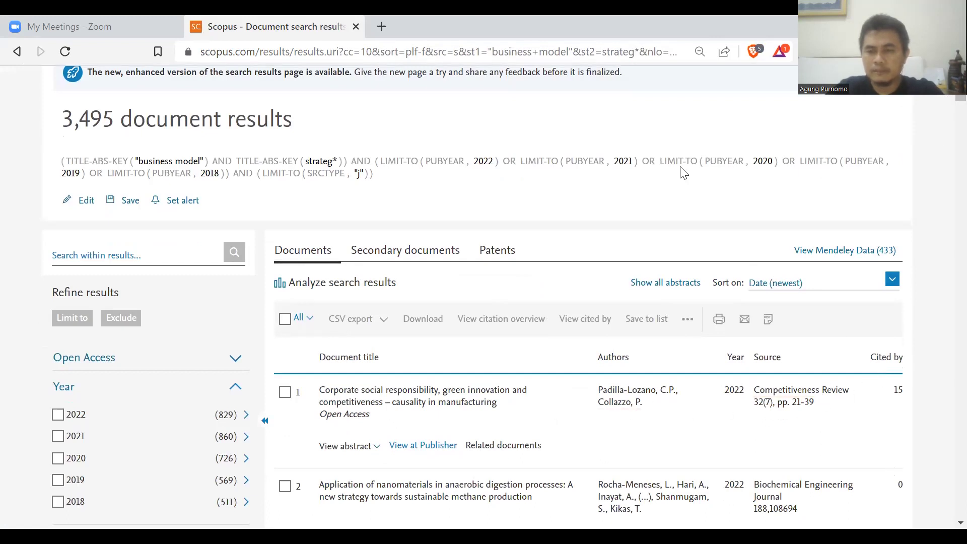
pyautogui.click(892, 280)
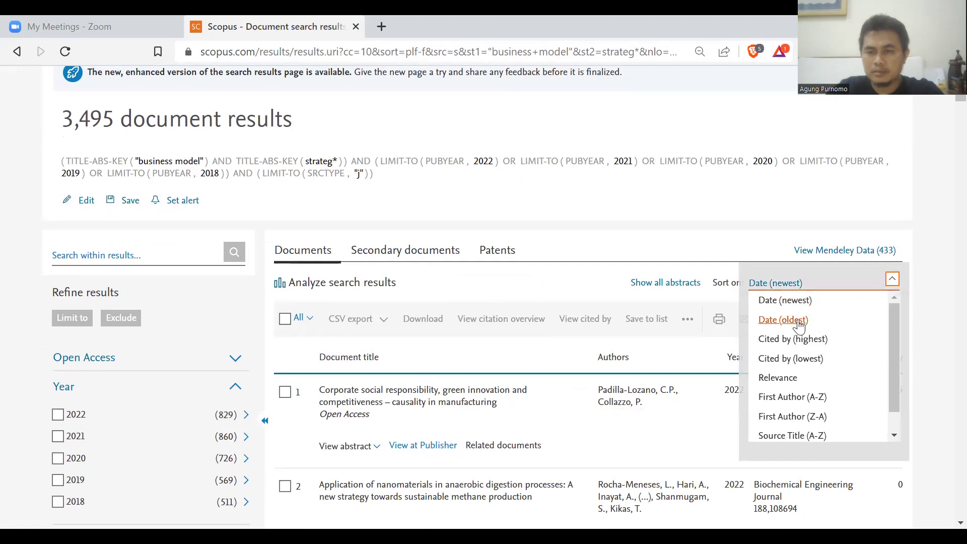
pyautogui.click(804, 339)
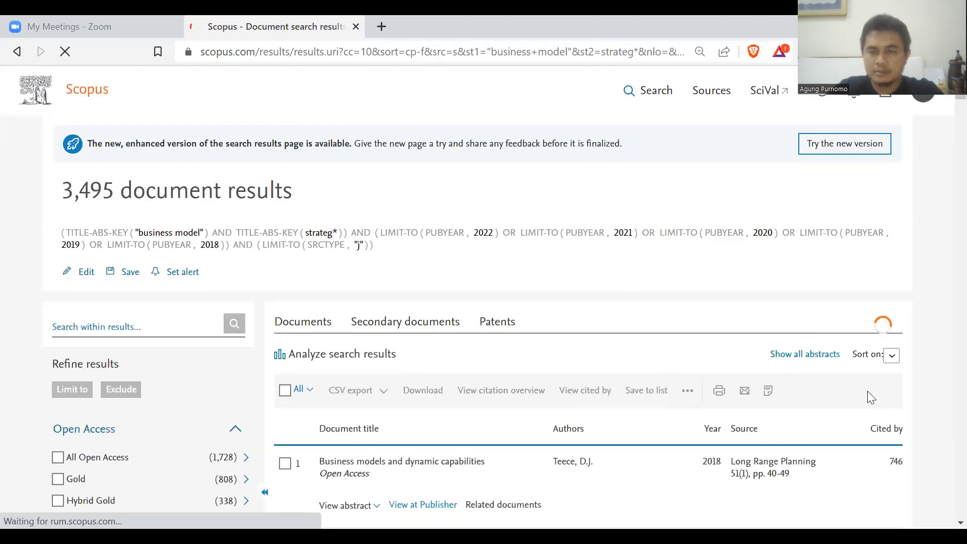
pyautogui.scroll(-1, 946, 99)
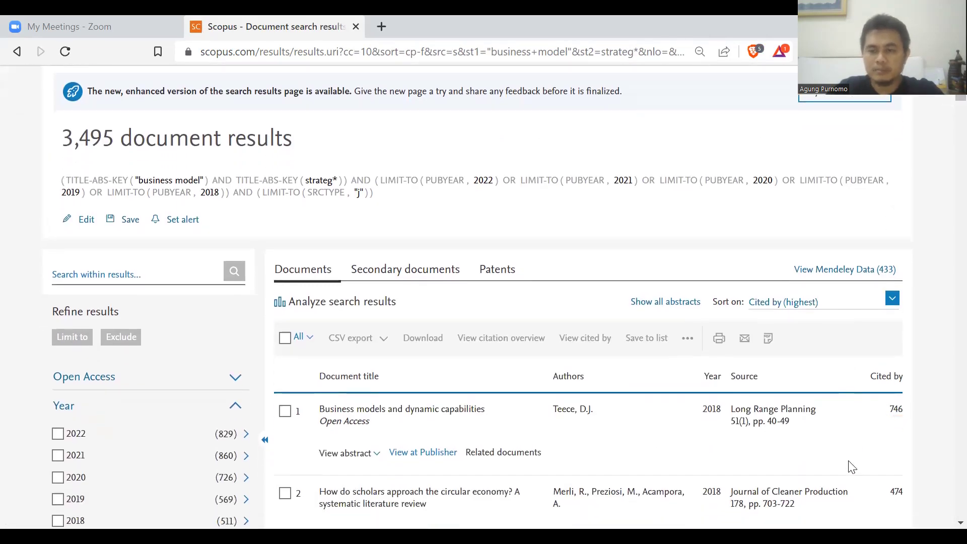
pyautogui.click(892, 299)
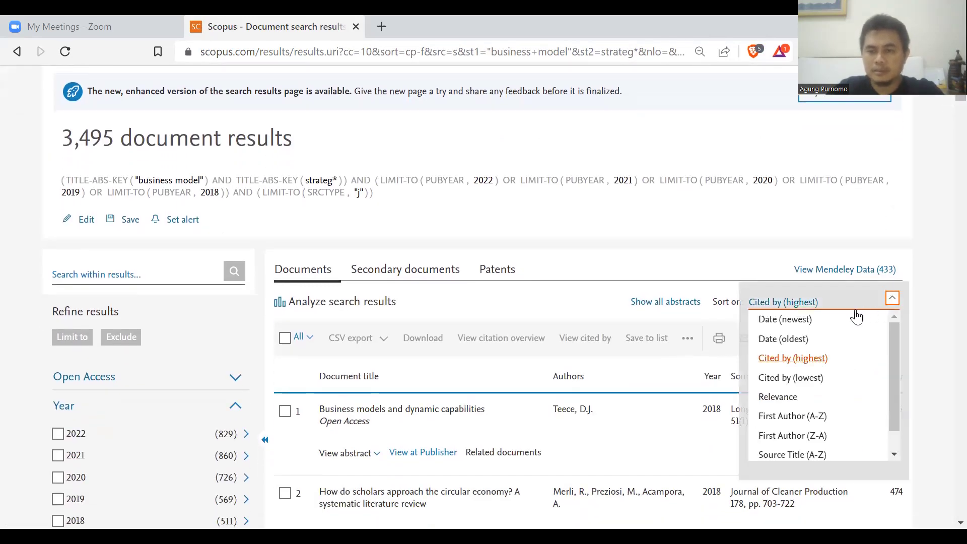
pyautogui.click(814, 323)
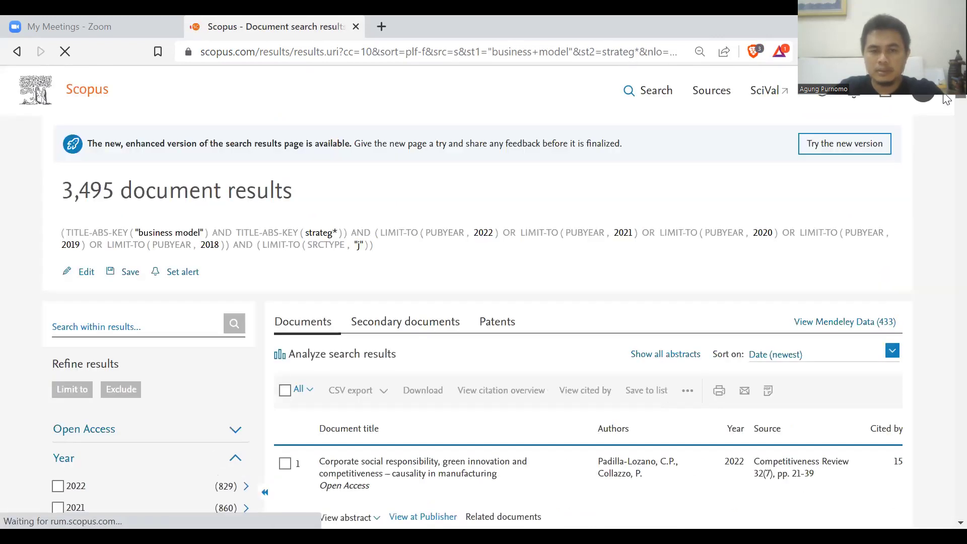
# Open the first result's article in a new tab.
pyautogui.scroll(-2, 946, 101)
pyautogui.scroll(-2, 946, 103)
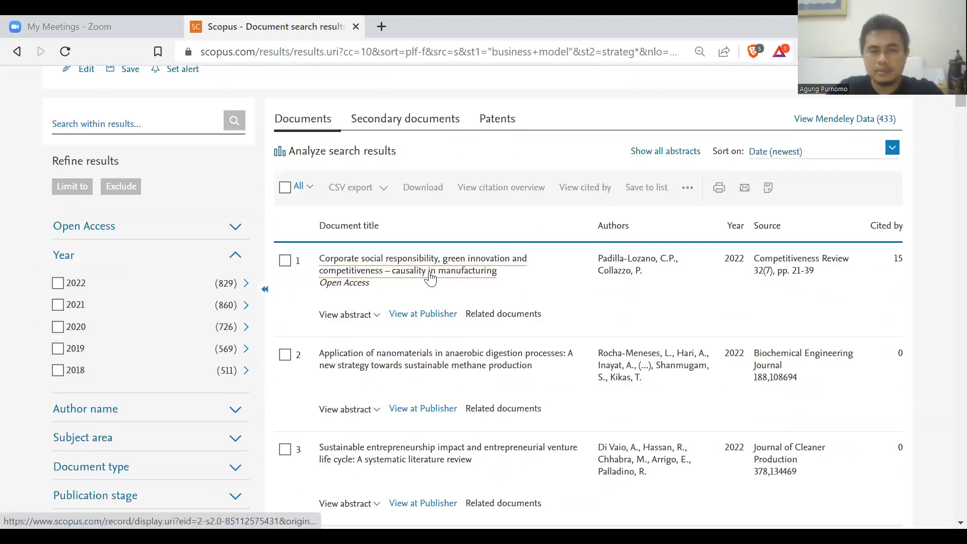
pyautogui.rightClick(429, 277)
pyautogui.click(451, 283)
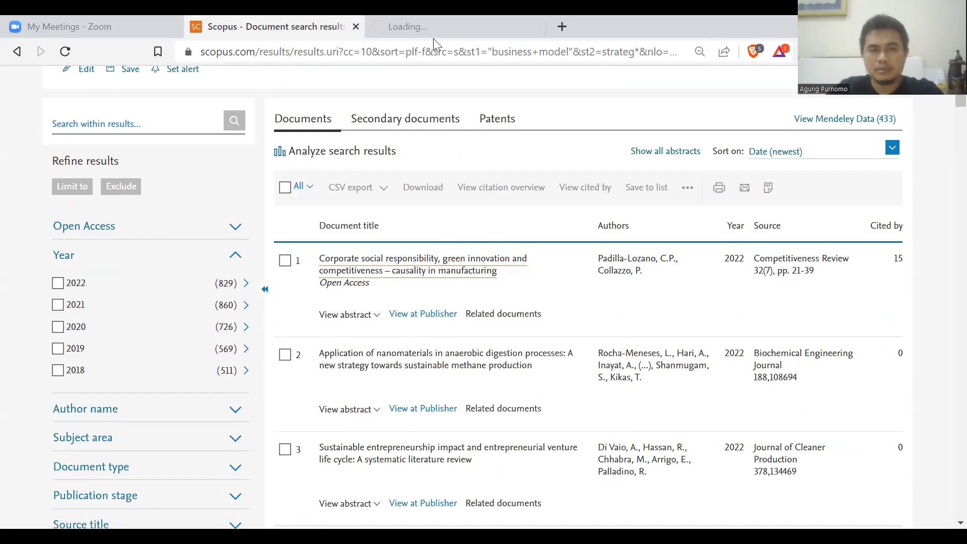
# On the first article's details page, highlight the title and volume 32, then copy the DOI.
pyautogui.click(435, 28)
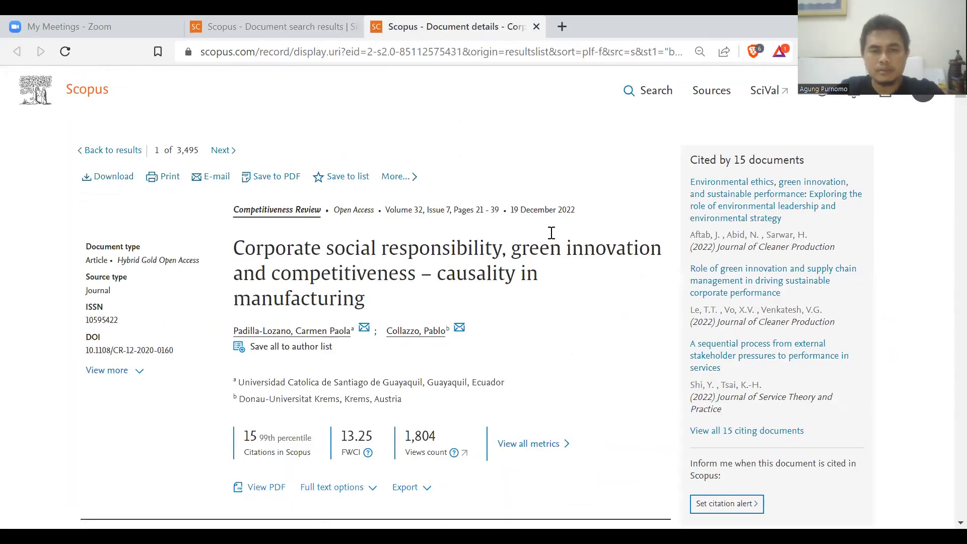
pyautogui.moveTo(363, 237); pyautogui.dragTo(363, 304)
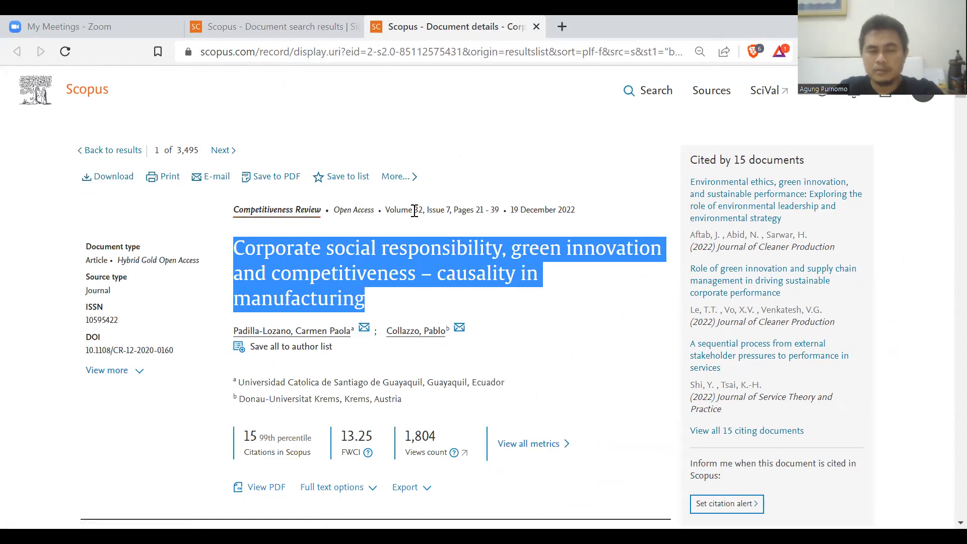
pyautogui.moveTo(414, 211); pyautogui.dragTo(422, 210)
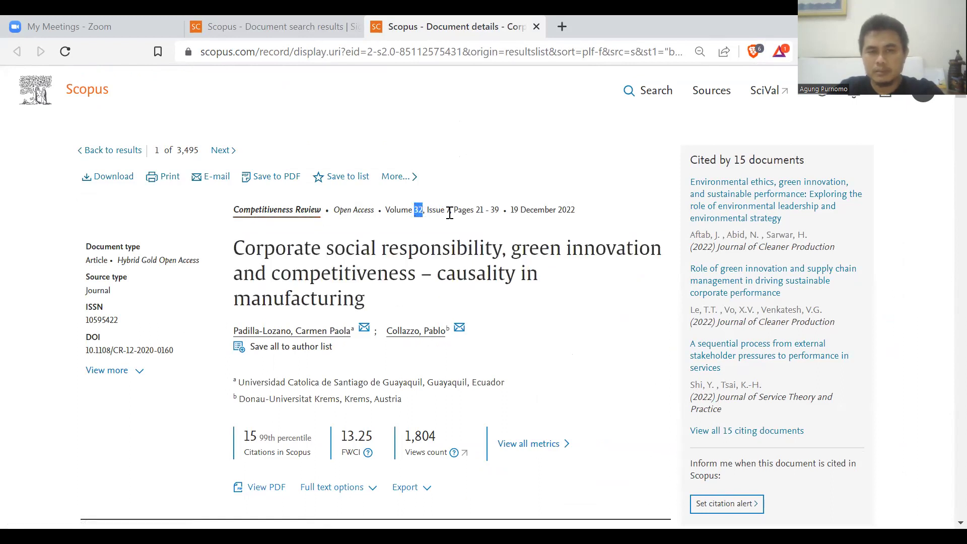
pyautogui.click(449, 212)
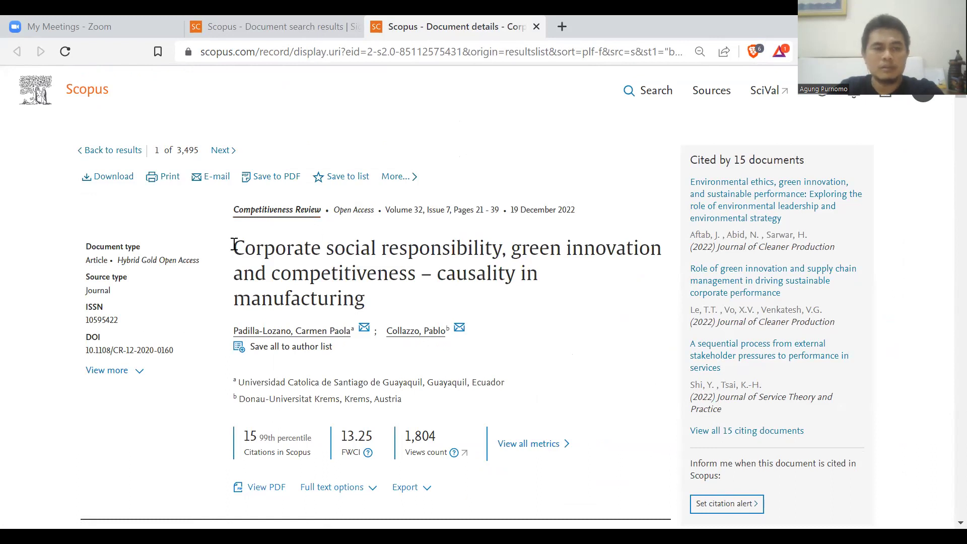
pyautogui.moveTo(175, 351)
pyautogui.mouseDown()
pyautogui.moveTo(86, 350)
pyautogui.moveTo(100, 337)
pyautogui.moveTo(175, 355)
pyautogui.mouseUp()
pyautogui.rightClick(166, 351)
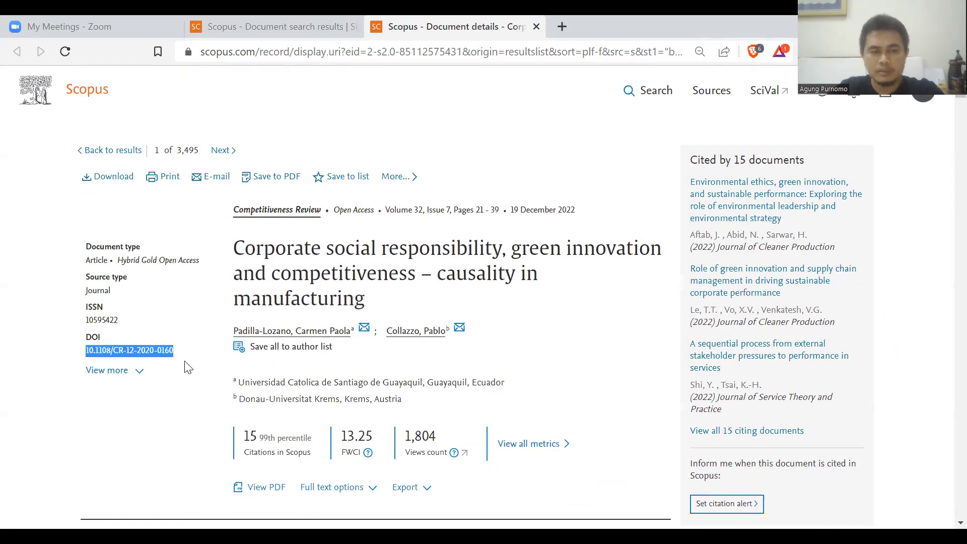
pyautogui.click(187, 363)
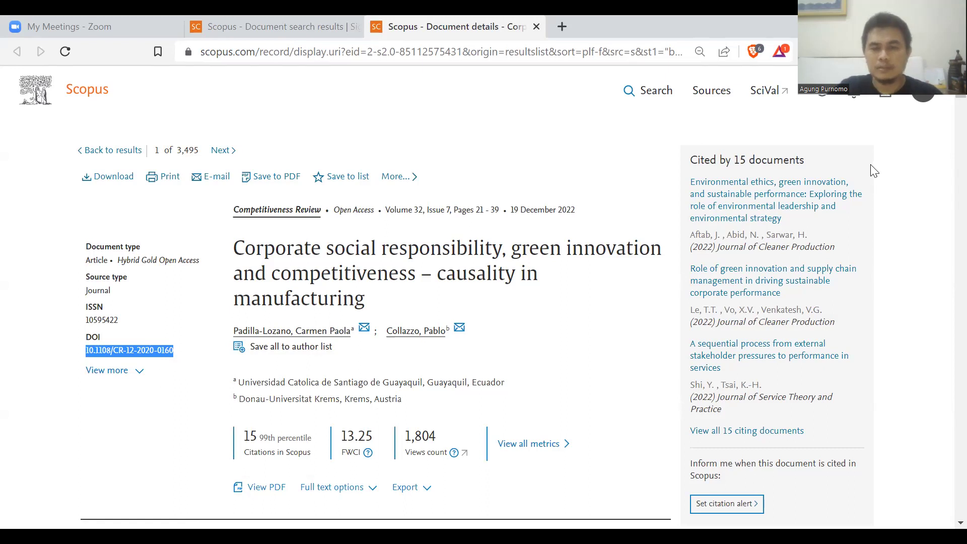
# Select the article's abstract text and its author keywords.
pyautogui.scroll(-1, 947, 102)
pyautogui.scroll(-3, 947, 106)
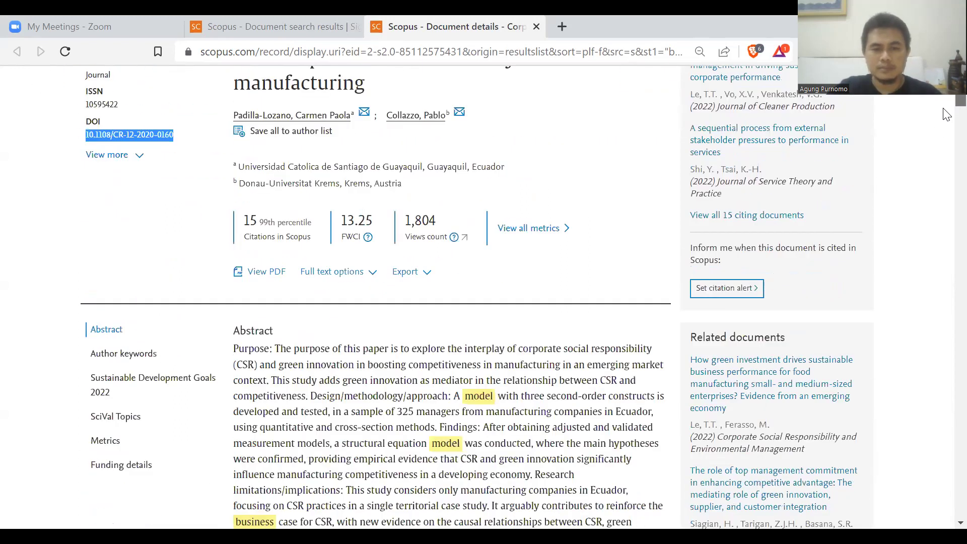
pyautogui.scroll(-3, 247, 227)
pyautogui.moveTo(234, 201); pyautogui.dragTo(513, 406)
pyautogui.scroll(-3, 514, 405)
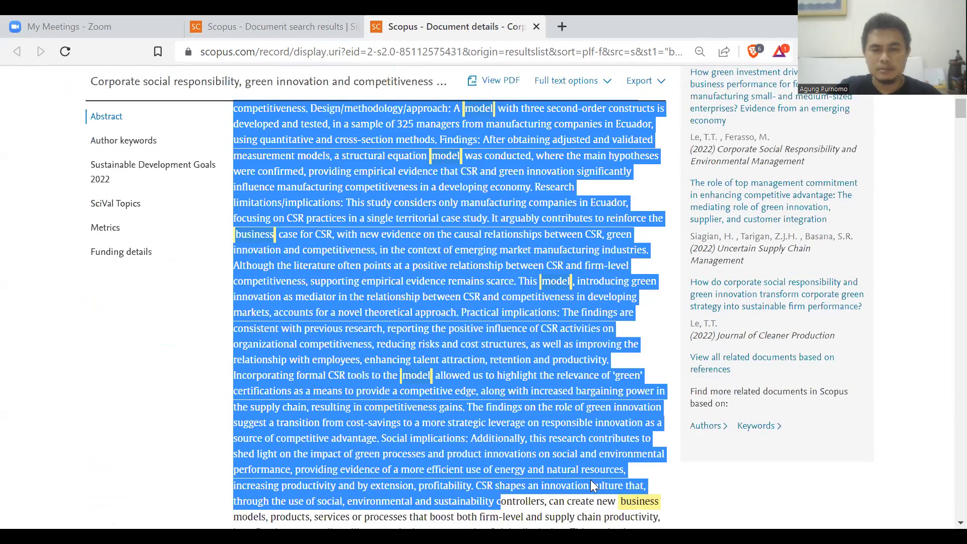
pyautogui.scroll(-3, 604, 517)
pyautogui.moveTo(603, 518); pyautogui.dragTo(529, 425)
pyautogui.moveTo(237, 467); pyautogui.dragTo(255, 468)
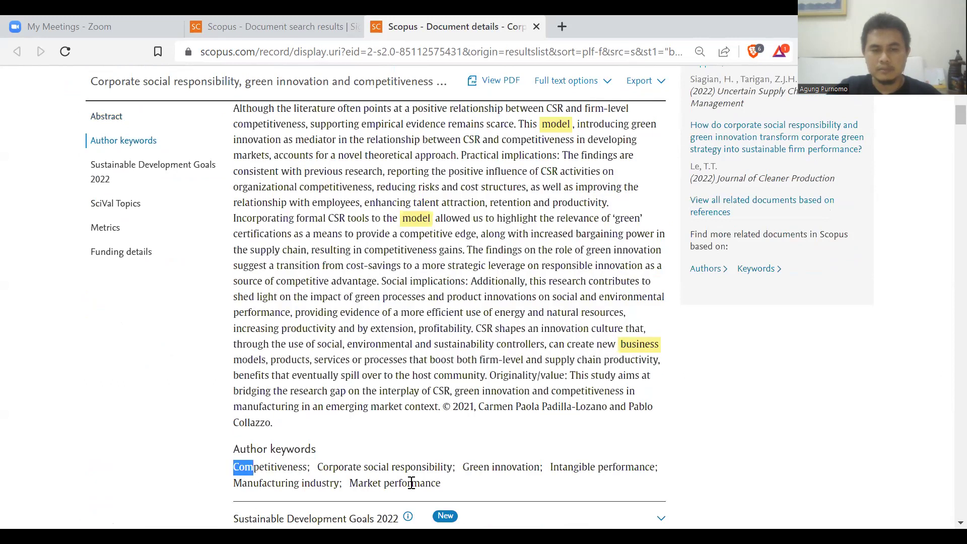
pyautogui.keyDown('shift'); pyautogui.click(457, 492); pyautogui.keyUp('shift')
pyautogui.moveTo(321, 450); pyautogui.dragTo(270, 450)
# Back at the top, select the full article title and bring up its context menu.
pyautogui.scroll(-3, 946, 121)
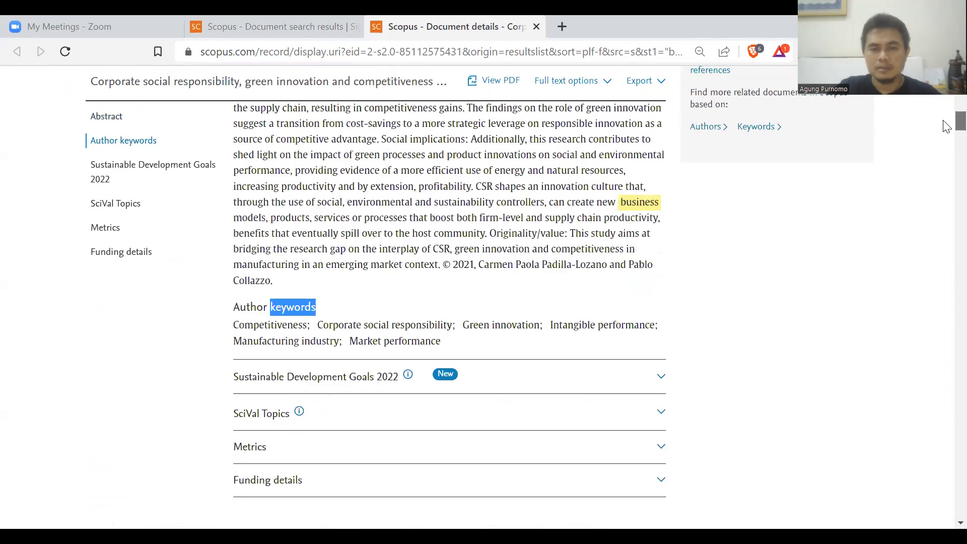
pyautogui.scroll(-5, 947, 138)
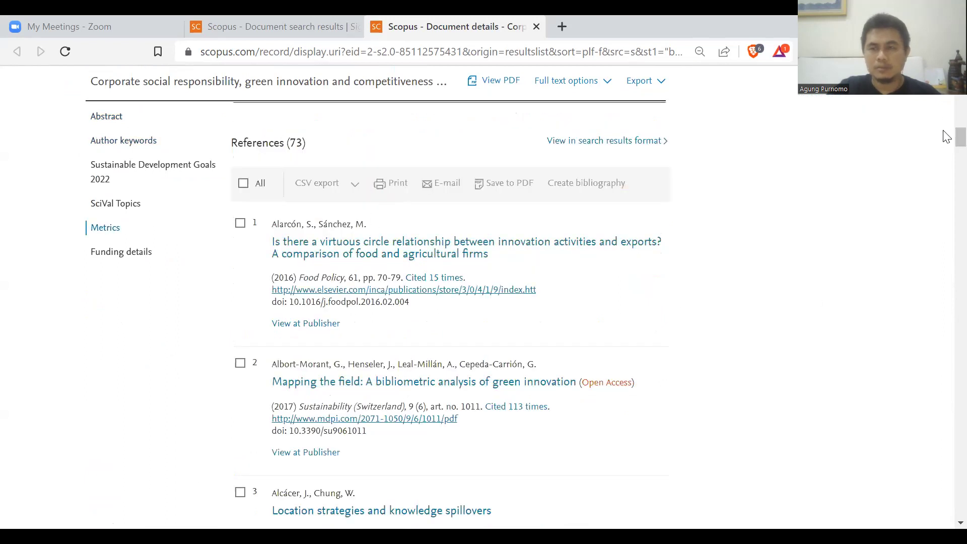
pyautogui.scroll(2, 946, 128)
pyautogui.scroll(10, 947, 129)
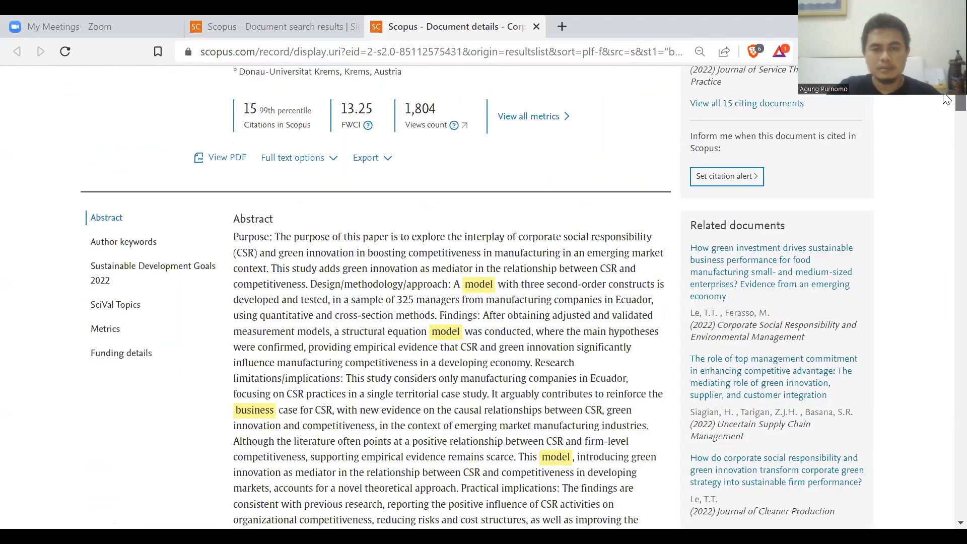
pyautogui.scroll(5, 947, 98)
pyautogui.scroll(1, 468, 246)
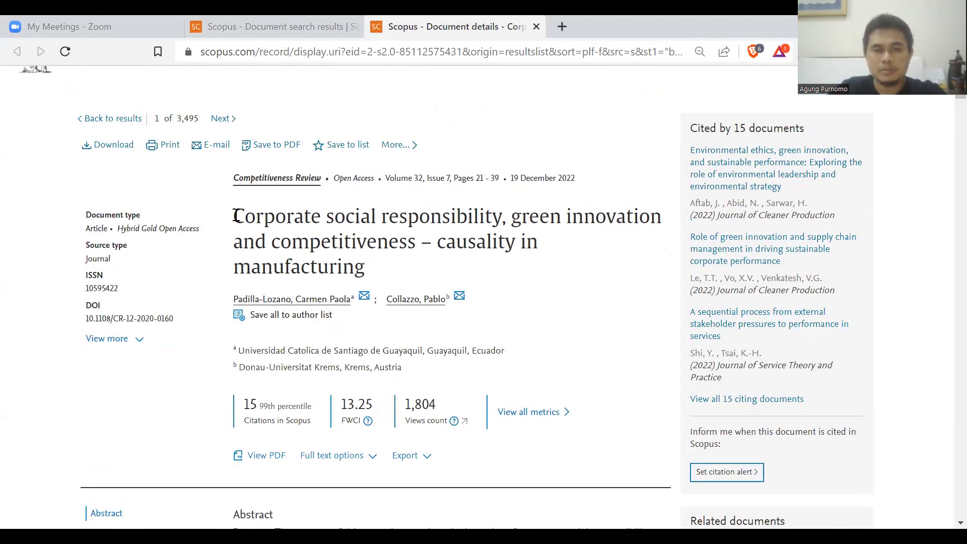
pyautogui.moveTo(236, 215); pyautogui.dragTo(275, 218)
pyautogui.moveTo(391, 270); pyautogui.dragTo(232, 222)
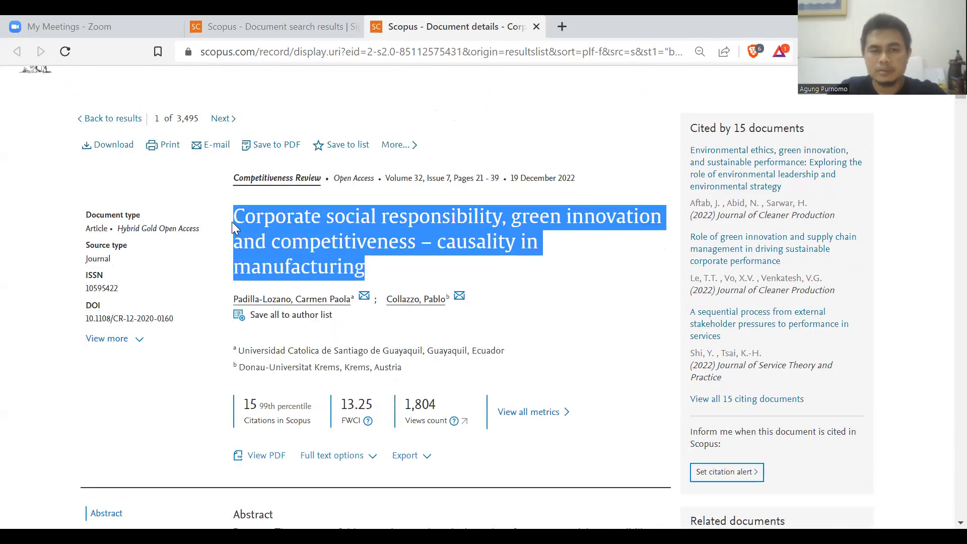
pyautogui.rightClick(282, 226)
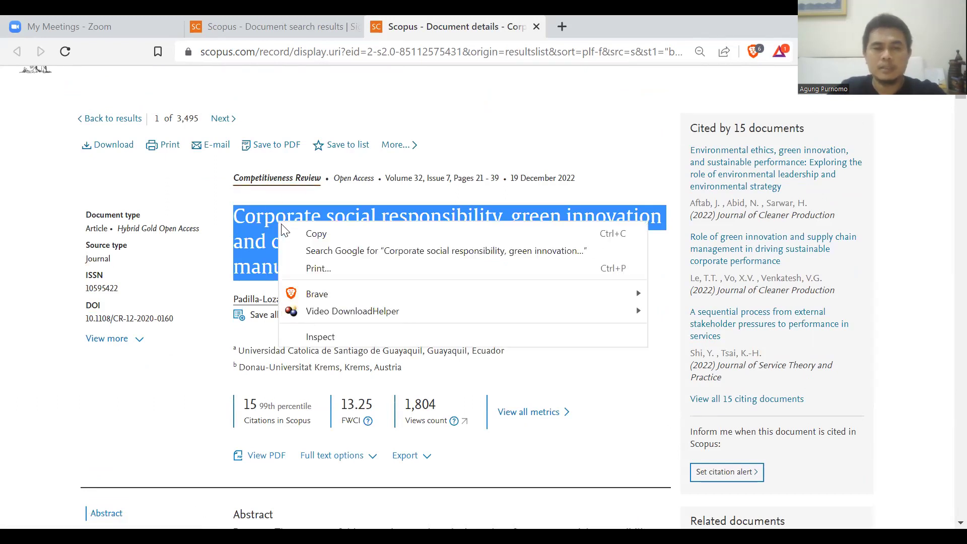
pyautogui.click(295, 247)
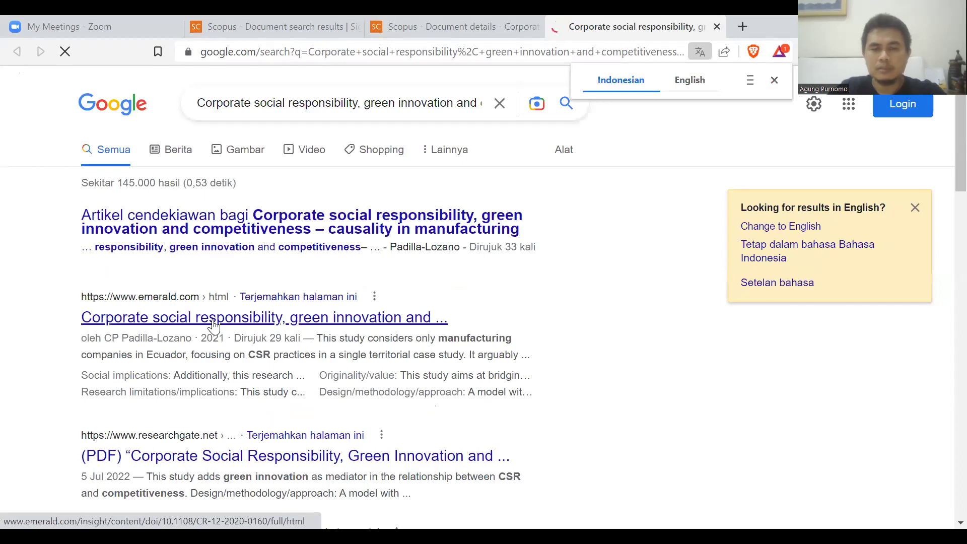
pyautogui.click(718, 26)
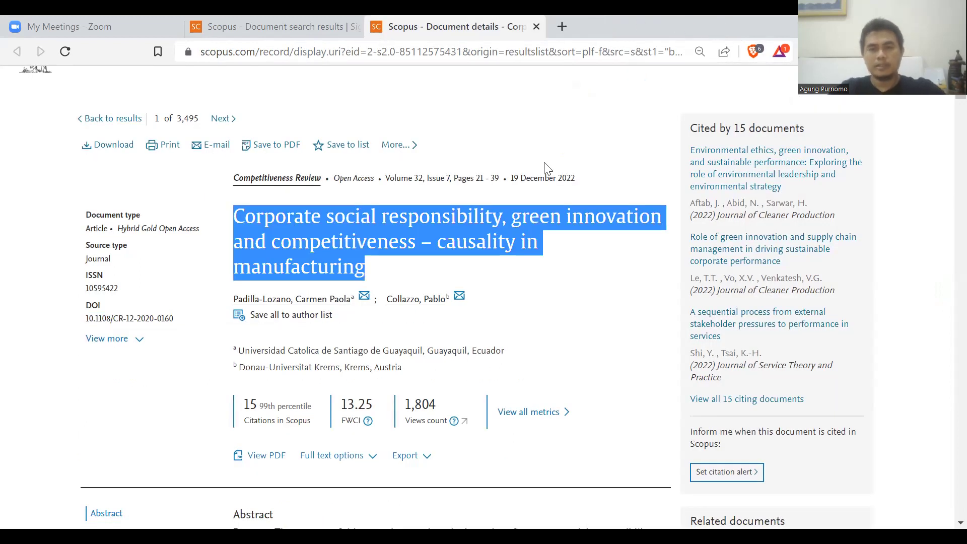
# Return to the 3,495-document results tab and tick the All checkbox.
pyautogui.click(571, 256)
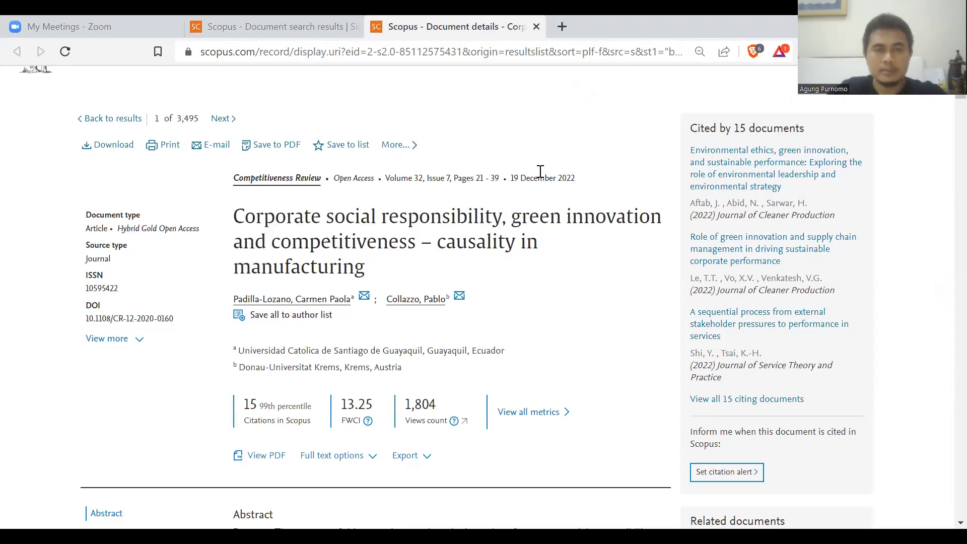
pyautogui.click(310, 32)
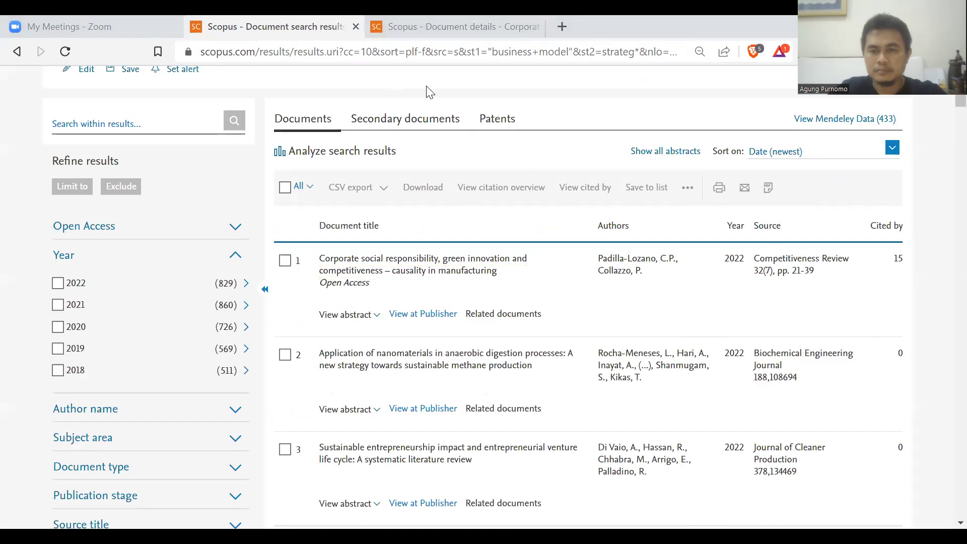
pyautogui.scroll(2, 428, 91)
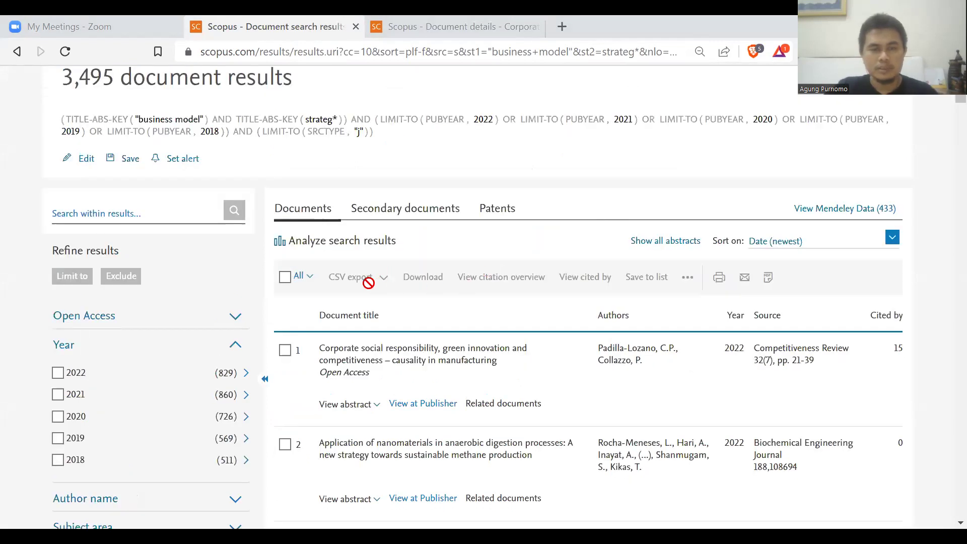
pyautogui.click(284, 282)
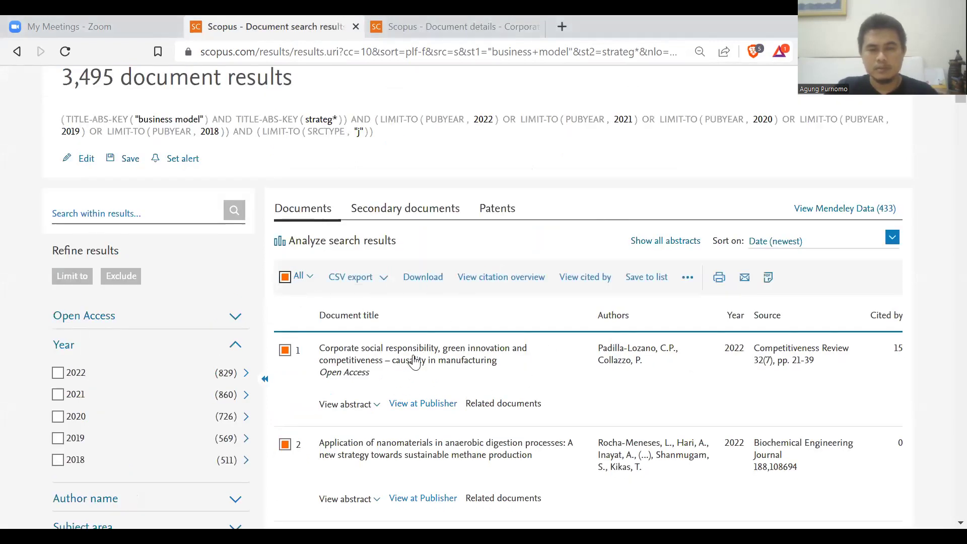
# Open the export settings and compare the Mendeley, RIS, CSV and Plain Text methods.
pyautogui.click(386, 282)
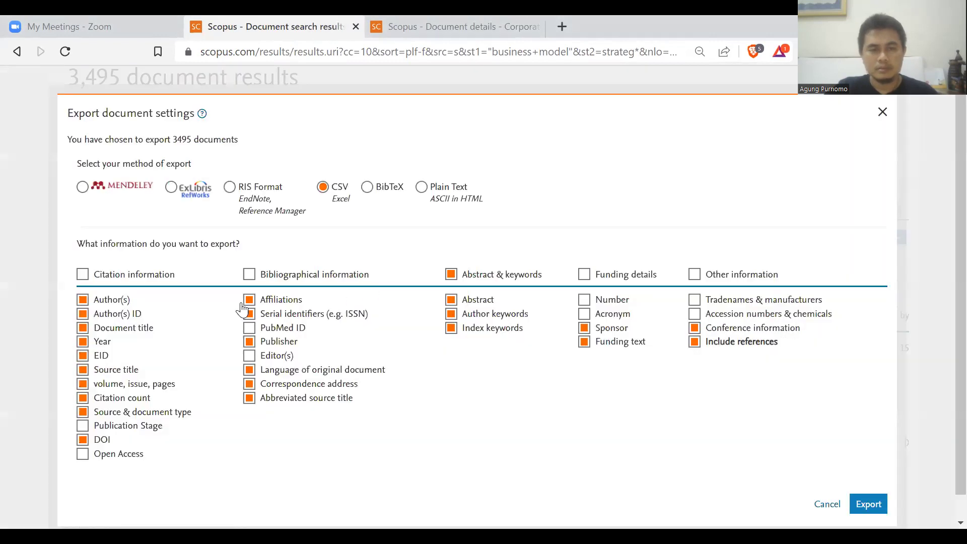
pyautogui.click(83, 274)
pyautogui.click(83, 274)
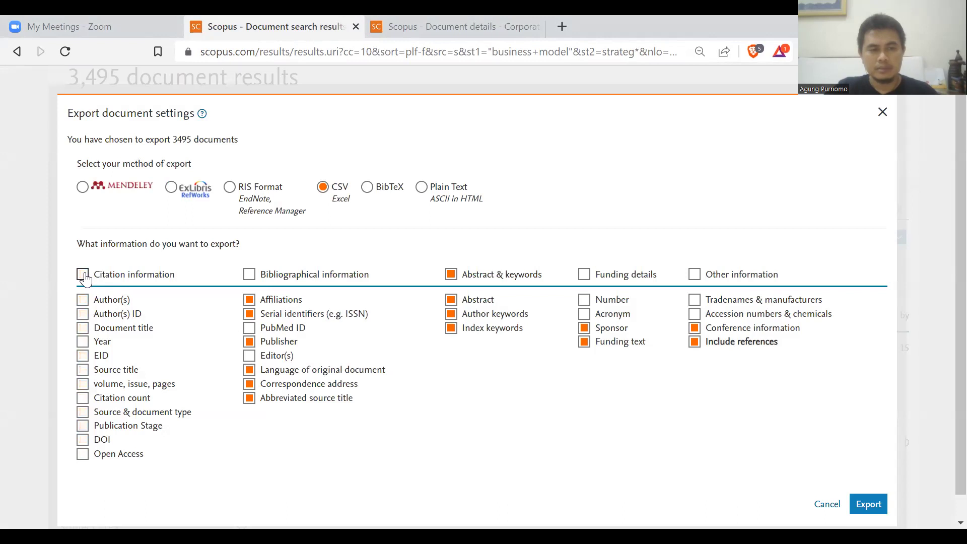
pyautogui.click(83, 275)
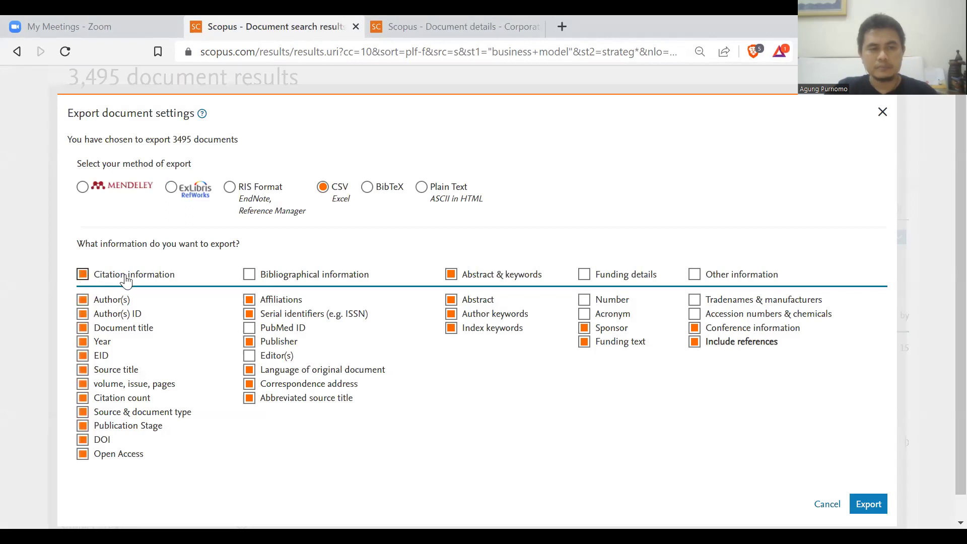
pyautogui.click(82, 195)
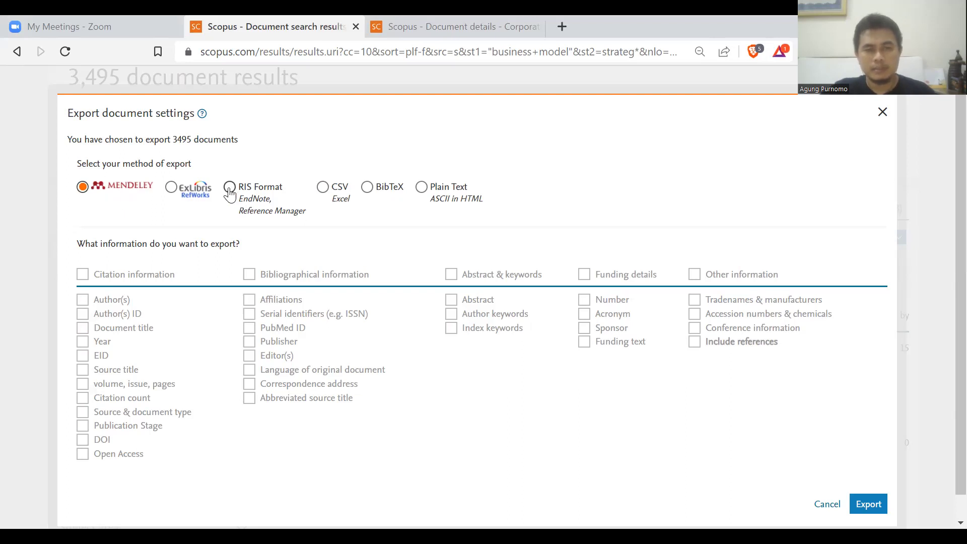
pyautogui.click(230, 192)
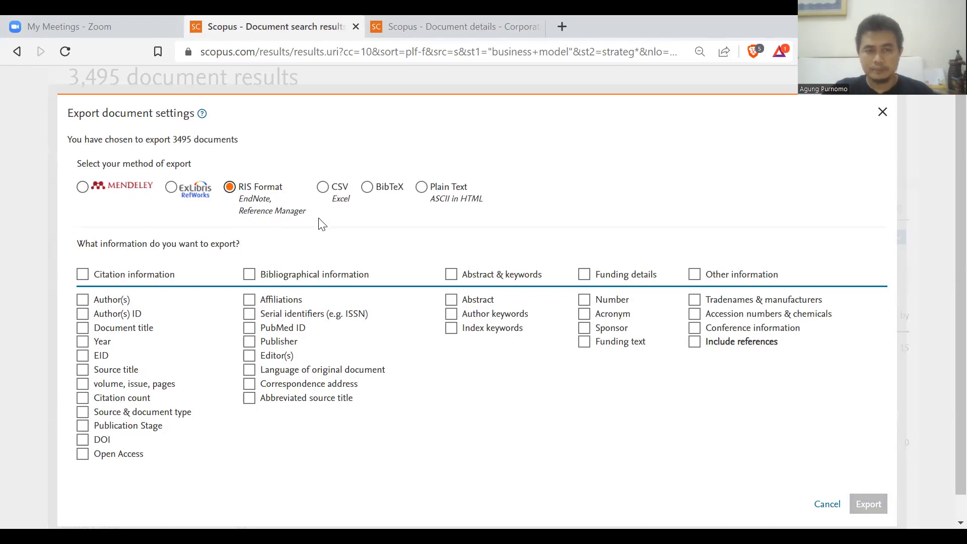
pyautogui.click(323, 189)
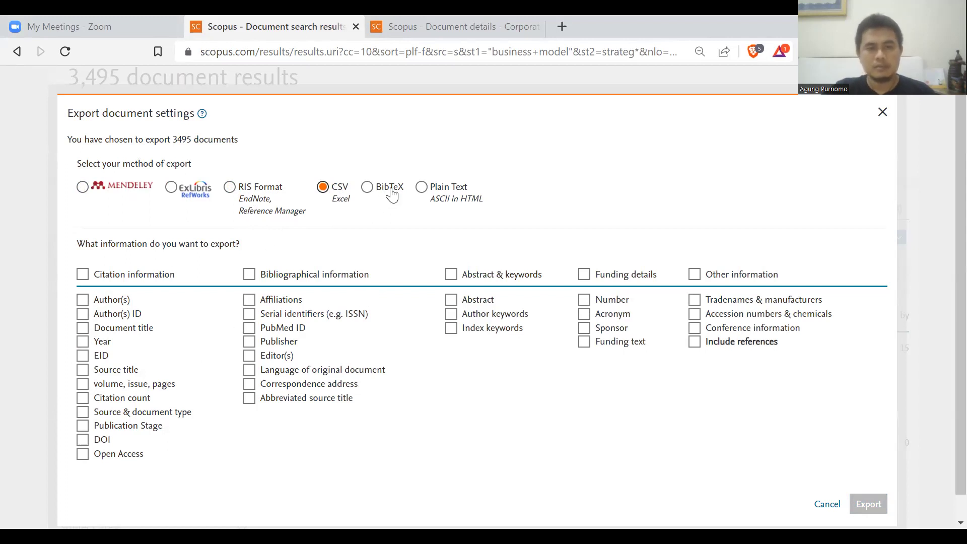
pyautogui.click(422, 189)
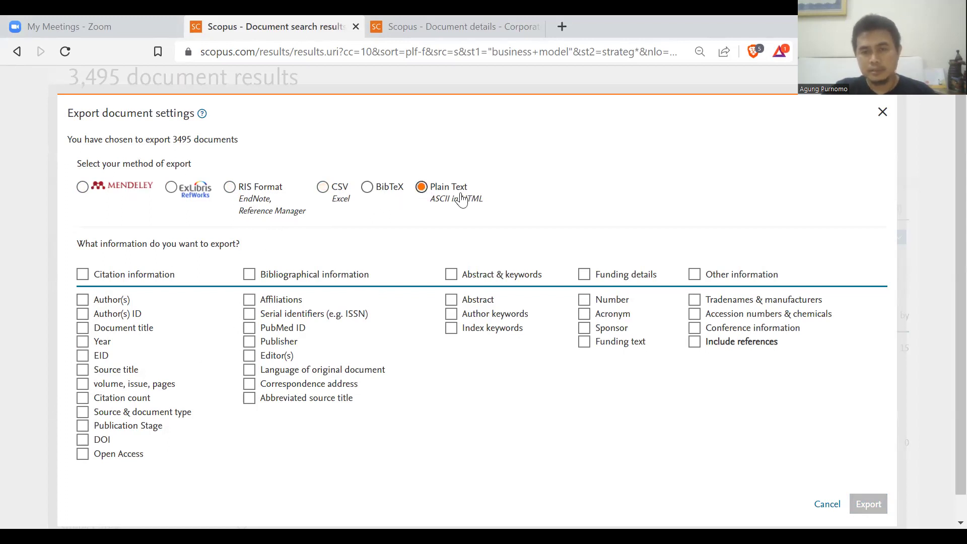
pyautogui.tripleClick(323, 194)
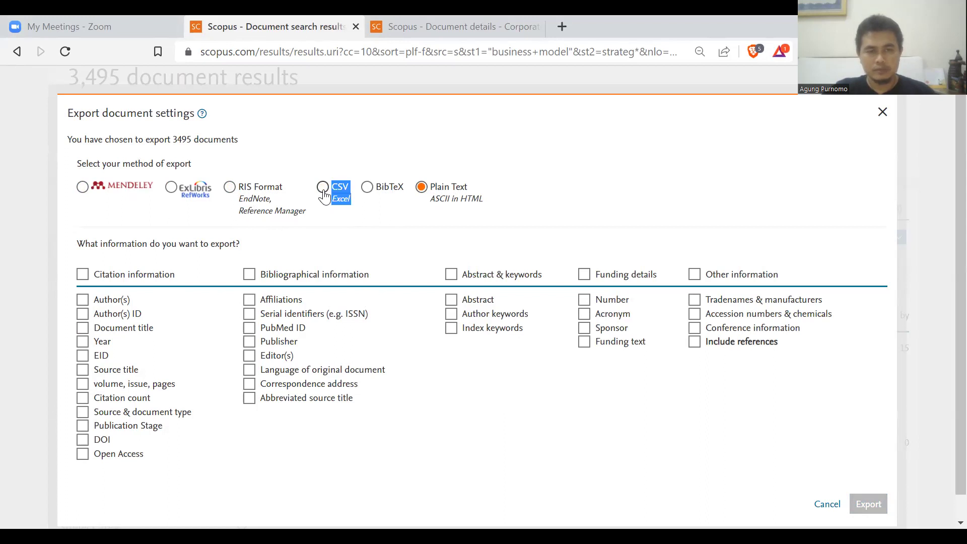
pyautogui.click(324, 195)
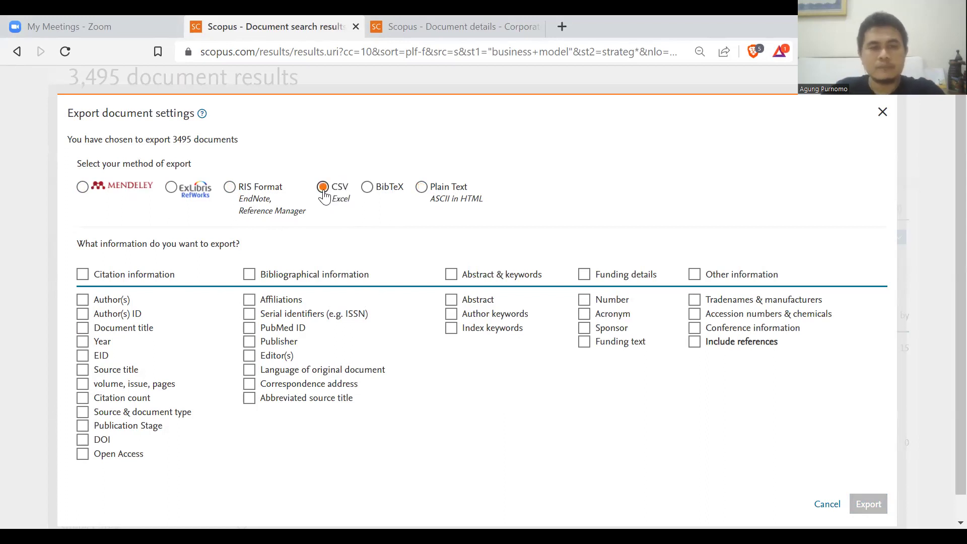
# Choose RIS Format with Citation, Bibliographical and Abstract & keywords information ticked.
pyautogui.click(231, 194)
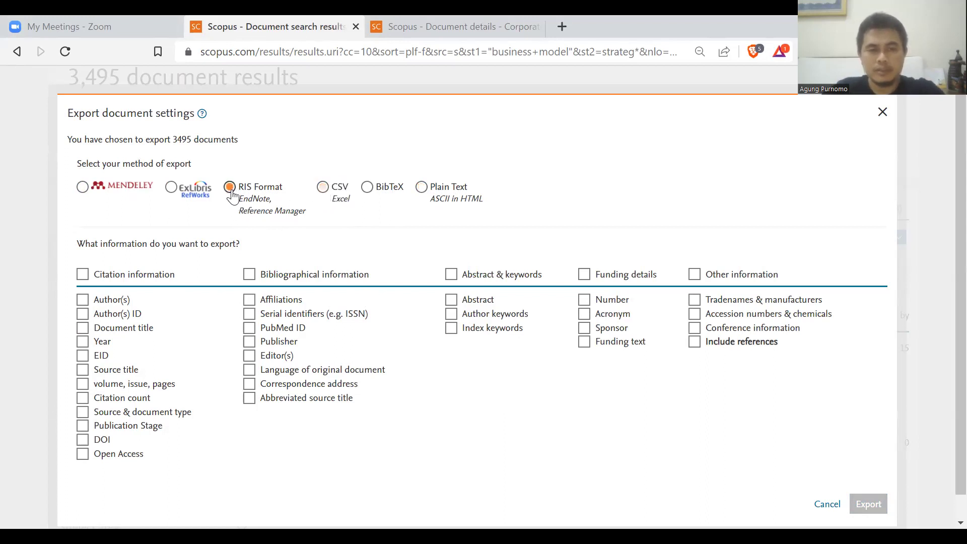
pyautogui.click(83, 277)
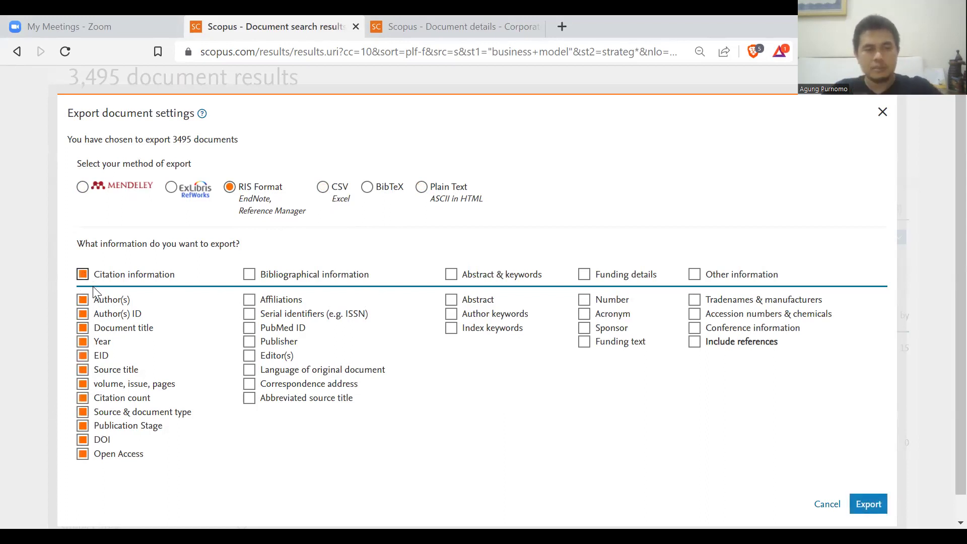
pyautogui.click(249, 275)
pyautogui.click(451, 276)
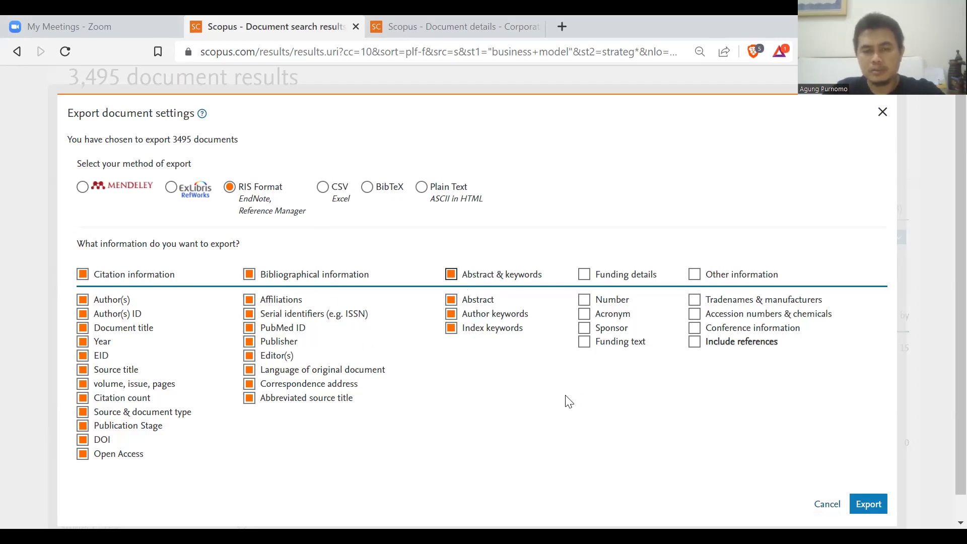
# Cancel the export without exporting and open Analyze search results for the 3,495 documents.
pyautogui.click(827, 505)
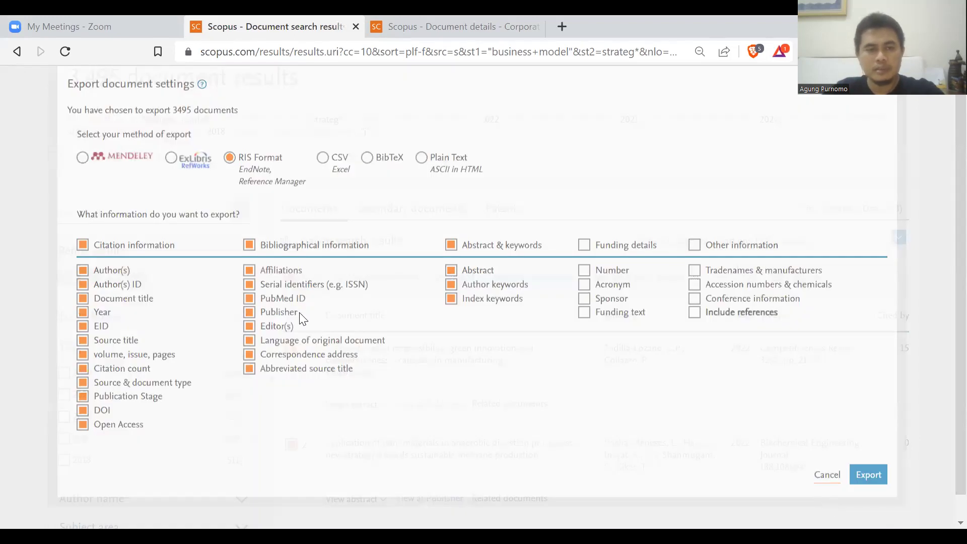
pyautogui.moveTo(63, 81); pyautogui.dragTo(116, 79)
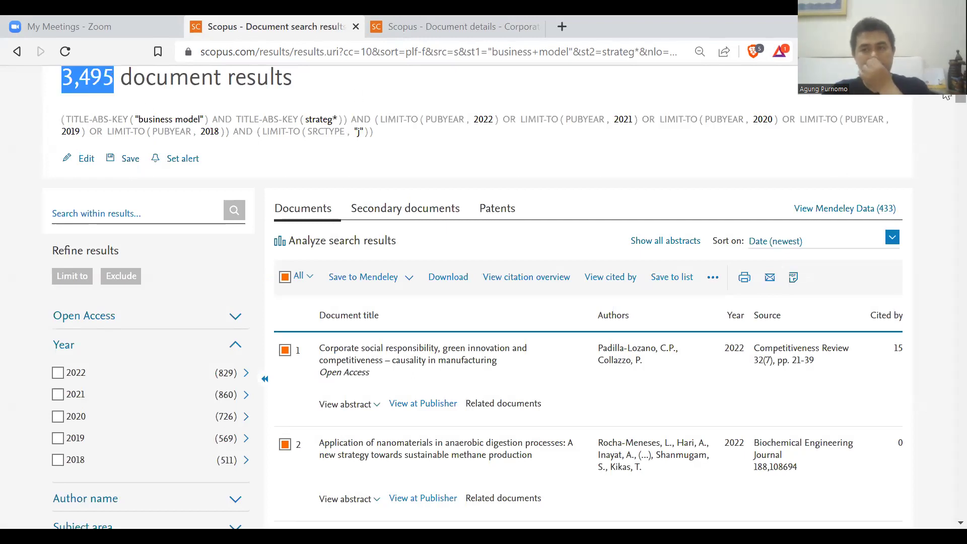
pyautogui.scroll(2, 946, 96)
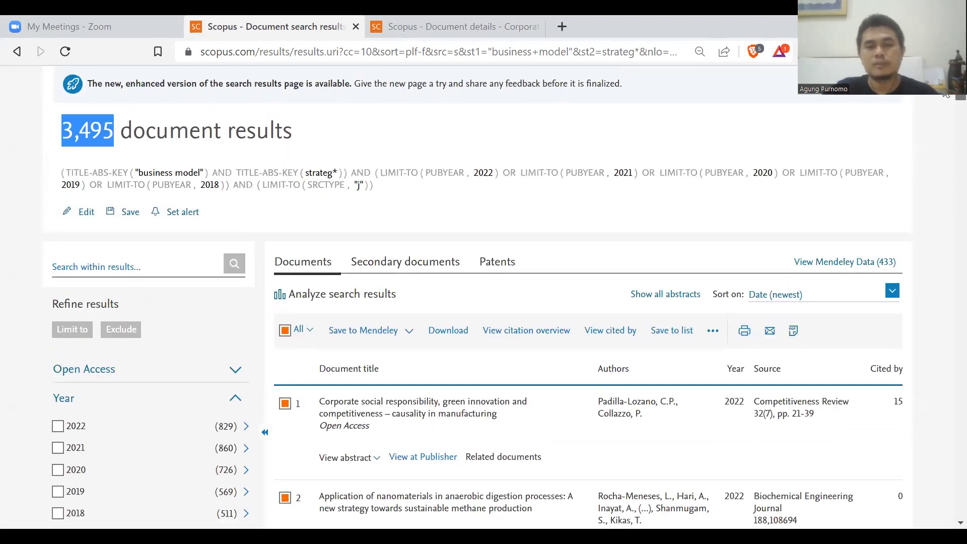
pyautogui.scroll(1, 946, 95)
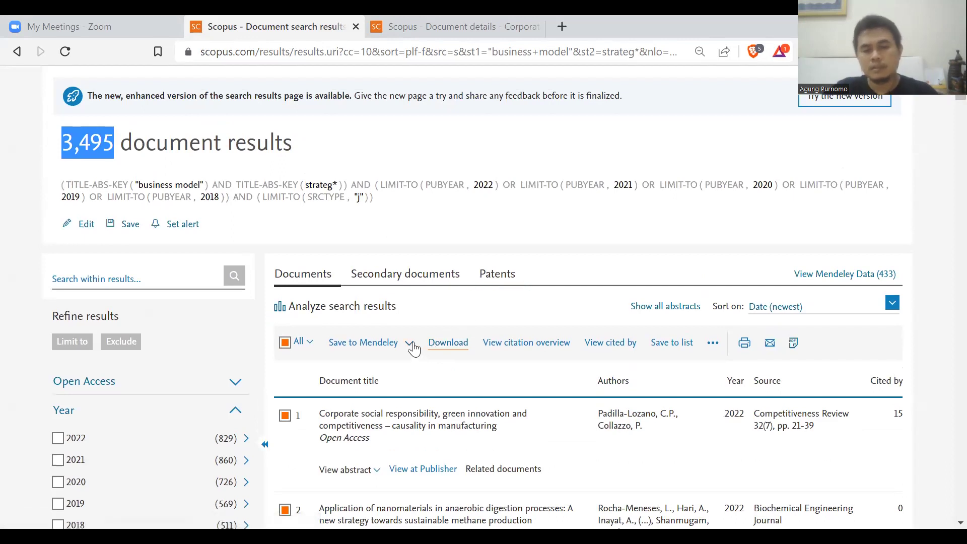
pyautogui.click(366, 312)
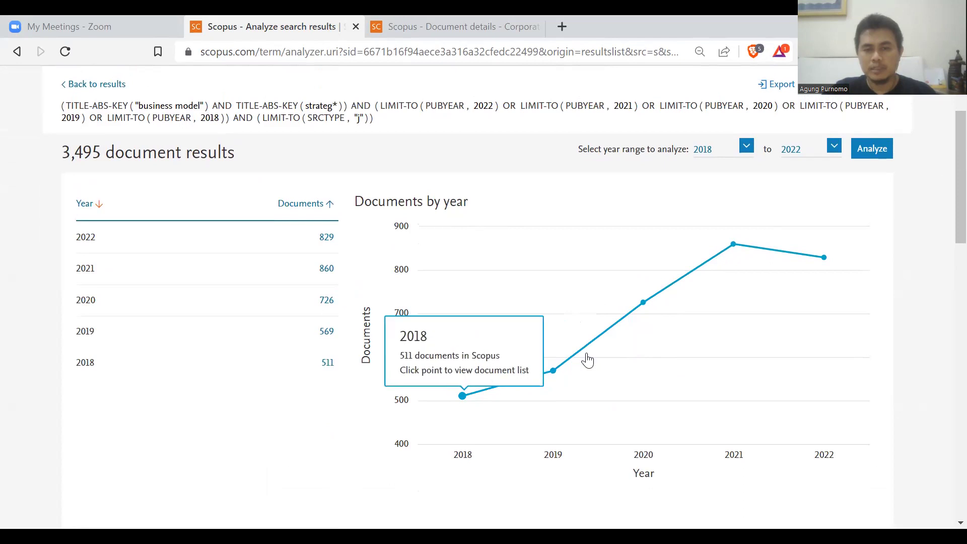
# Scroll down to the source, author, affiliation, country, document type and subject area charts.
pyautogui.scroll(-2, 946, 234)
pyautogui.scroll(-5, 947, 234)
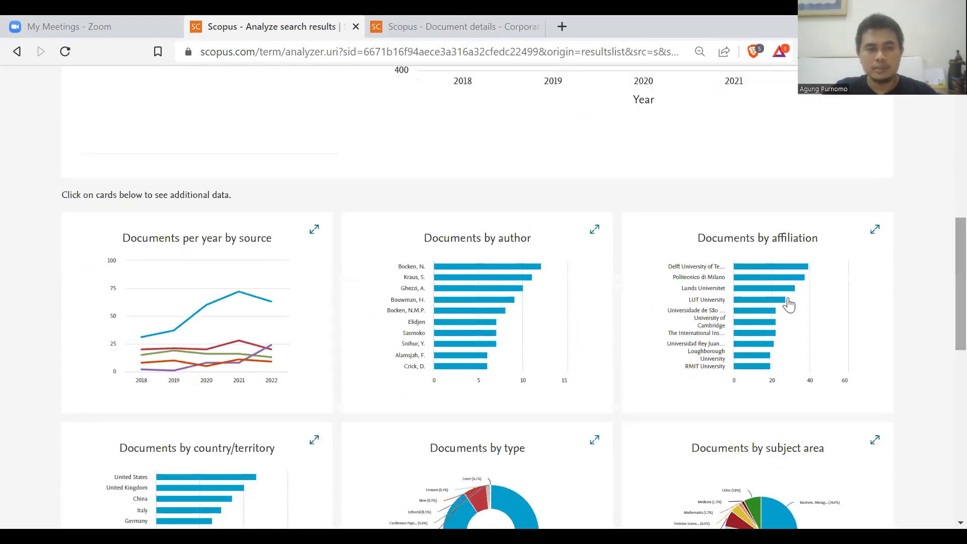